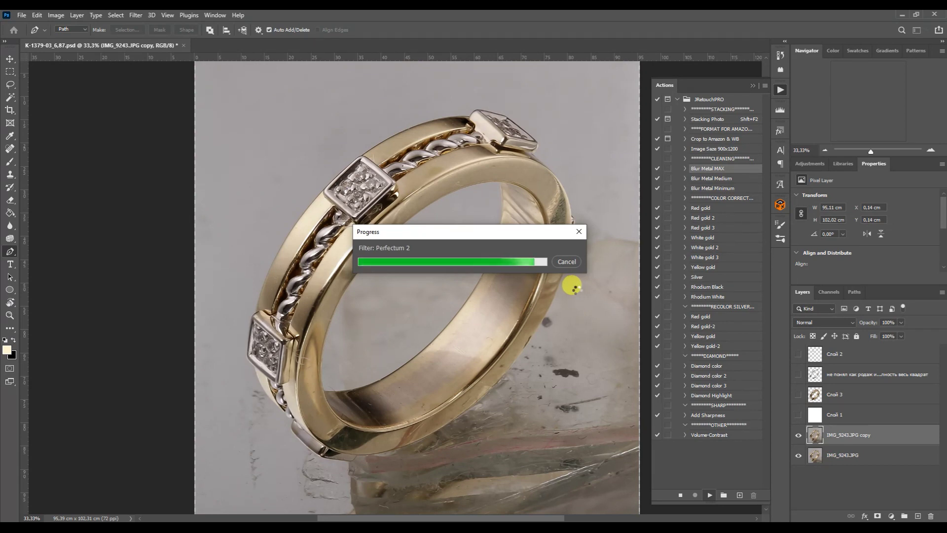
# With the Mixer Brush, smooth out the spots on the light side wall of the upper-right square setting
pyautogui.click(931, 149)
pyautogui.click(931, 150)
pyautogui.click(931, 150)
pyautogui.click(931, 149)
pyautogui.click(10, 162)
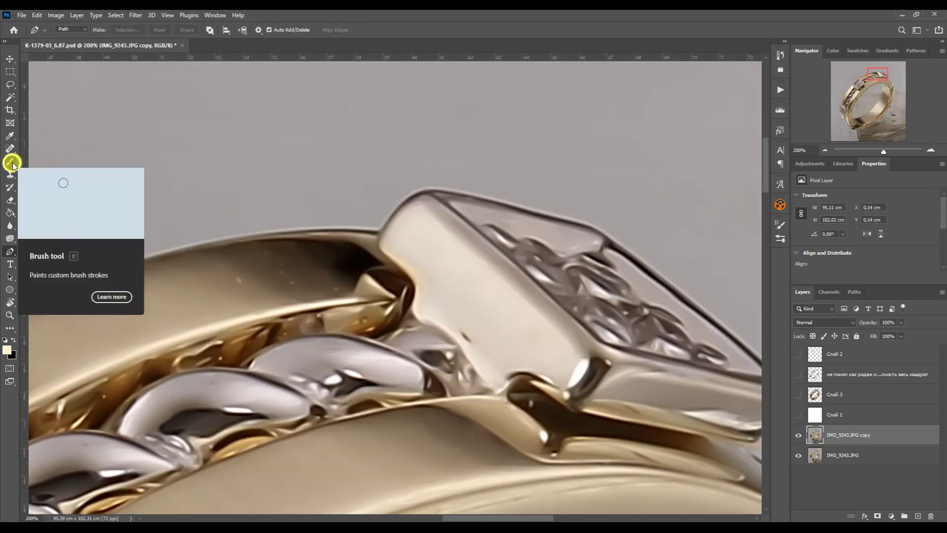
pyautogui.moveTo(535, 324); pyautogui.dragTo(574, 355)
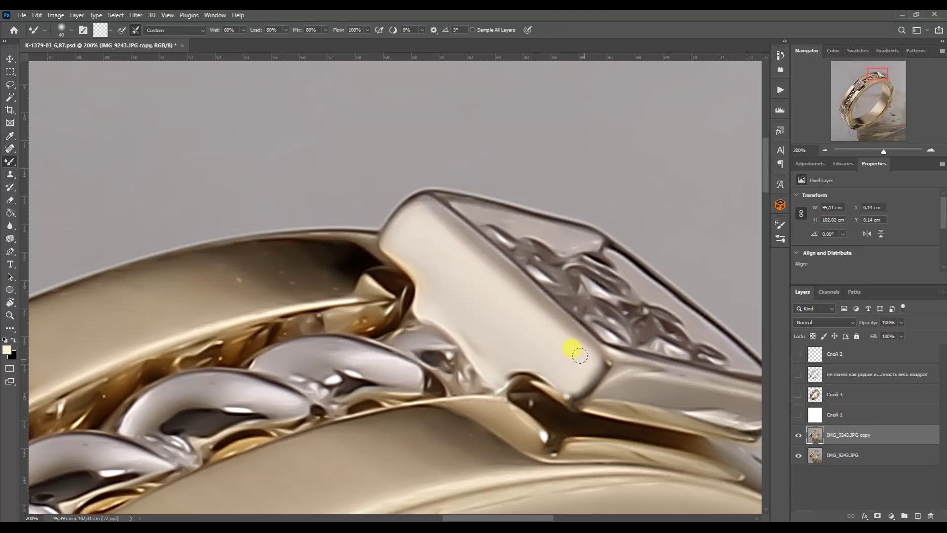
# Reduce the brush to 15 and smooth the edges and narrow front wall of the upper-right square setting
pyautogui.press('[')
pyautogui.moveTo(554, 370); pyautogui.dragTo(383, 298)
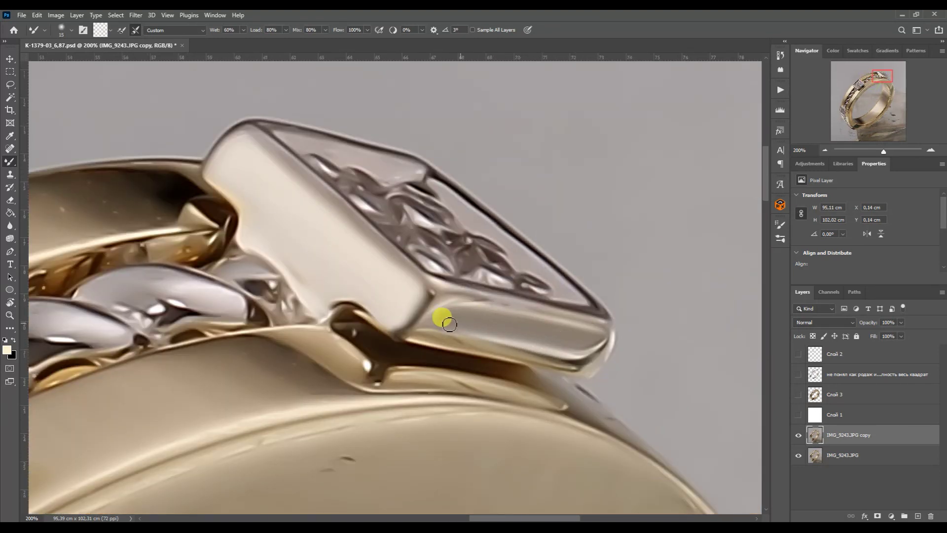
pyautogui.moveTo(570, 346)
pyautogui.mouseDown()
pyautogui.moveTo(578, 335)
pyautogui.moveTo(429, 306)
pyautogui.mouseUp()
# Smooth the twisted strands and adjoining gold between the upper-right and middle square settings
pyautogui.moveTo(880, 75); pyautogui.dragTo(863, 74)
pyautogui.moveTo(547, 382)
pyautogui.mouseDown()
pyautogui.moveTo(535, 365)
pyautogui.moveTo(540, 372)
pyautogui.mouseUp()
pyautogui.moveTo(692, 268); pyautogui.dragTo(692, 268)
pyautogui.press(']')
pyautogui.press(']')
pyautogui.moveTo(380, 350)
pyautogui.mouseDown()
pyautogui.moveTo(518, 312)
pyautogui.moveTo(601, 337)
pyautogui.mouseUp()
# Smooth the outer yellow-gold band above the twisted strands with a larger Mixer Brush
pyautogui.press(']')
pyautogui.press(']')
pyautogui.moveTo(371, 144)
pyautogui.mouseDown()
pyautogui.moveTo(267, 176)
pyautogui.moveTo(156, 206)
pyautogui.mouseUp()
pyautogui.moveTo(551, 265)
pyautogui.mouseDown()
pyautogui.moveTo(473, 258)
pyautogui.moveTo(495, 254)
pyautogui.moveTo(380, 292)
pyautogui.moveTo(311, 279)
pyautogui.moveTo(343, 277)
pyautogui.moveTo(302, 296)
pyautogui.moveTo(555, 113)
pyautogui.mouseUp()
# Smooth the white-gold strands nearest the middle setting with a finer brush, along with the gold band beside them
pyautogui.press('[')
pyautogui.press('[')
pyautogui.moveTo(444, 200)
pyautogui.mouseDown()
pyautogui.moveTo(466, 202)
pyautogui.moveTo(414, 217)
pyautogui.moveTo(515, 224)
pyautogui.moveTo(444, 241)
pyautogui.mouseUp()
pyautogui.press('[')
pyautogui.press('[')
pyautogui.moveTo(381, 286)
pyautogui.mouseDown()
pyautogui.moveTo(351, 274)
pyautogui.moveTo(367, 284)
pyautogui.moveTo(316, 297)
pyautogui.moveTo(334, 280)
pyautogui.moveTo(360, 285)
pyautogui.moveTo(327, 292)
pyautogui.moveTo(331, 302)
pyautogui.moveTo(310, 284)
pyautogui.moveTo(271, 299)
pyautogui.moveTo(307, 314)
pyautogui.mouseUp()
pyautogui.press(']')
pyautogui.press(']')
pyautogui.press(']')
pyautogui.press('[')
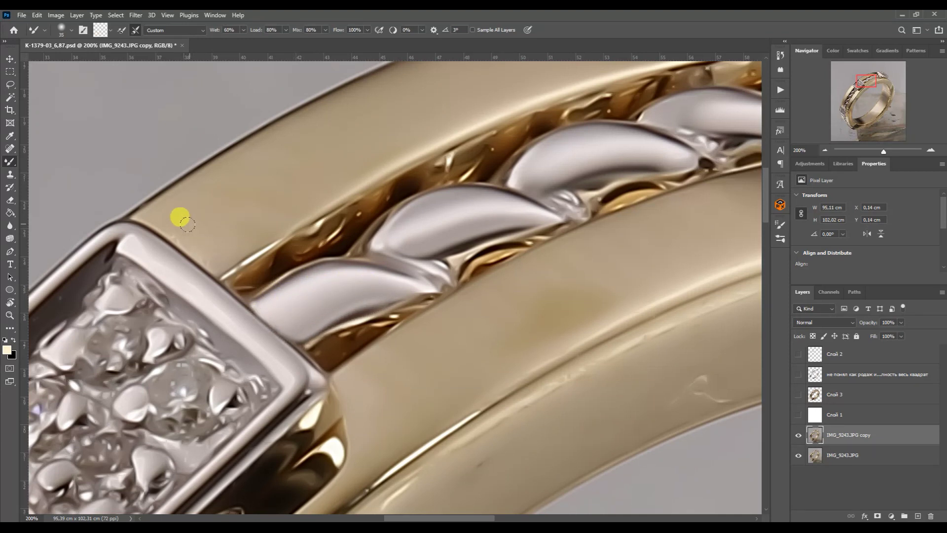
# Smooth the dark side wall and lower frame edge of the middle square setting with a small Mixer Brush
pyautogui.moveTo(866, 82); pyautogui.dragTo(856, 90)
pyautogui.moveTo(465, 314)
pyautogui.mouseDown()
pyautogui.moveTo(454, 330)
pyautogui.moveTo(514, 249)
pyautogui.moveTo(468, 311)
pyautogui.mouseUp()
pyautogui.press('[')
pyautogui.moveTo(388, 384); pyautogui.dragTo(464, 328)
pyautogui.press('[')
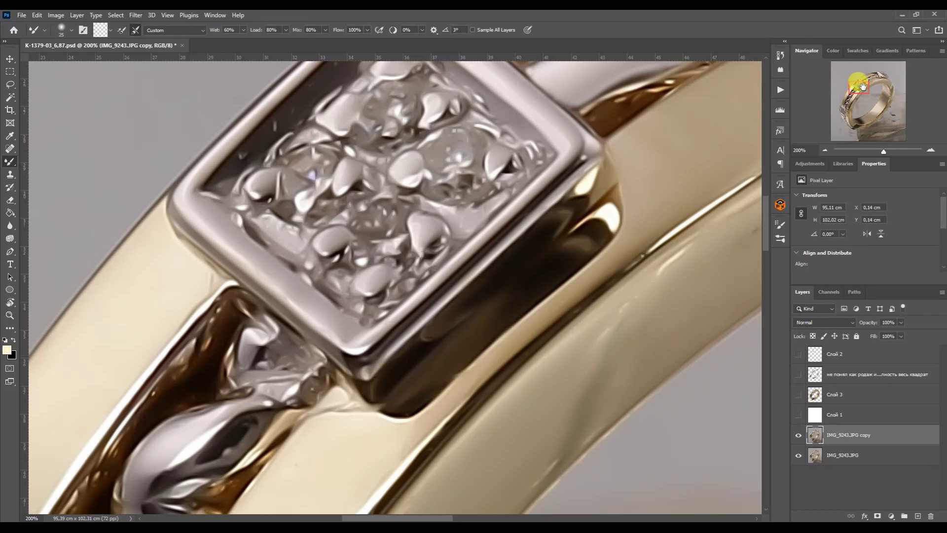
pyautogui.moveTo(854, 85); pyautogui.dragTo(860, 91)
pyautogui.moveTo(414, 307)
pyautogui.mouseDown()
pyautogui.moveTo(474, 285)
pyautogui.moveTo(495, 257)
pyautogui.moveTo(466, 277)
pyautogui.moveTo(462, 270)
pyautogui.moveTo(417, 308)
pyautogui.moveTo(504, 260)
pyautogui.moveTo(408, 321)
pyautogui.moveTo(442, 288)
pyautogui.moveTo(434, 289)
pyautogui.moveTo(398, 335)
pyautogui.mouseUp()
pyautogui.press('[')
pyautogui.press('[')
# Smooth the upper twisted strands and neighbouring gold between the middle and left square settings, varying the brush size
pyautogui.moveTo(852, 95); pyautogui.dragTo(849, 101)
pyautogui.press(']')
pyautogui.press(']')
pyautogui.moveTo(523, 178)
pyautogui.mouseDown()
pyautogui.moveTo(552, 167)
pyautogui.moveTo(466, 234)
pyautogui.mouseUp()
pyautogui.press('[')
pyautogui.press('[')
pyautogui.press('[')
pyautogui.moveTo(516, 169)
pyautogui.mouseDown()
pyautogui.moveTo(567, 138)
pyautogui.moveTo(476, 201)
pyautogui.moveTo(508, 170)
pyautogui.mouseUp()
pyautogui.press('[')
# Continue smoothing the lower twisted strands and gold band edges down towards the left square setting
pyautogui.moveTo(847, 99); pyautogui.dragTo(806, 122)
pyautogui.press(']')
pyautogui.press(']')
pyautogui.moveTo(585, 200)
pyautogui.mouseDown()
pyautogui.moveTo(632, 163)
pyautogui.moveTo(541, 227)
pyautogui.moveTo(557, 220)
pyautogui.moveTo(516, 271)
pyautogui.moveTo(524, 225)
pyautogui.moveTo(593, 179)
pyautogui.moveTo(538, 216)
pyautogui.moveTo(509, 250)
pyautogui.mouseUp()
pyautogui.press('[')
pyautogui.press('[')
pyautogui.moveTo(516, 358)
pyautogui.mouseDown()
pyautogui.moveTo(534, 343)
pyautogui.moveTo(507, 366)
pyautogui.moveTo(470, 368)
pyautogui.moveTo(495, 342)
pyautogui.mouseUp()
pyautogui.press(']')
pyautogui.press(']')
pyautogui.press('[')
pyautogui.moveTo(523, 313)
pyautogui.mouseDown()
pyautogui.moveTo(466, 363)
pyautogui.moveTo(490, 337)
pyautogui.moveTo(461, 362)
pyautogui.mouseUp()
pyautogui.press(']')
pyautogui.press(']')
# Smooth the metal frame around the stones of the left square setting with Mixer Brush strokes
pyautogui.click(834, 108)
pyautogui.moveTo(318, 244); pyautogui.dragTo(480, 383)
pyautogui.press('[')
pyautogui.press('[')
pyautogui.press('[')
pyautogui.moveTo(445, 273)
pyautogui.mouseDown()
pyautogui.moveTo(423, 296)
pyautogui.moveTo(422, 262)
pyautogui.moveTo(416, 281)
pyautogui.moveTo(436, 275)
pyautogui.moveTo(459, 302)
pyautogui.moveTo(488, 308)
pyautogui.mouseUp()
pyautogui.press(']')
# Blend away the thin scratches on the gold edge beside the left setting and smooth its side wall
pyautogui.scroll(-4, 543, 296)
pyautogui.press(']')
pyautogui.press(']')
pyautogui.press(']')
pyautogui.press(']')
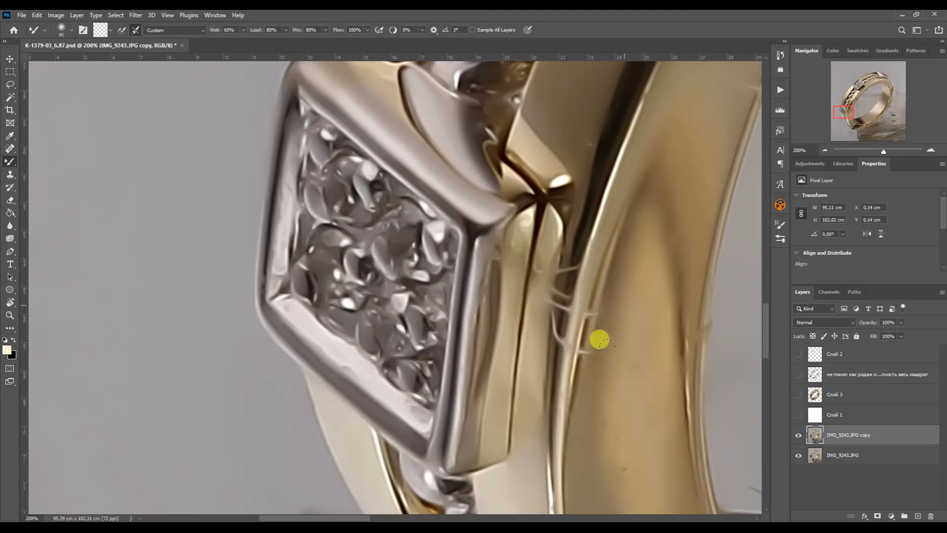
pyautogui.moveTo(594, 328)
pyautogui.mouseDown()
pyautogui.moveTo(619, 275)
pyautogui.moveTo(636, 350)
pyautogui.moveTo(567, 296)
pyautogui.moveTo(577, 251)
pyautogui.moveTo(564, 374)
pyautogui.moveTo(568, 257)
pyautogui.moveTo(556, 370)
pyautogui.moveTo(570, 323)
pyautogui.moveTo(565, 390)
pyautogui.moveTo(547, 276)
pyautogui.moveTo(495, 255)
pyautogui.moveTo(476, 445)
pyautogui.moveTo(478, 359)
pyautogui.moveTo(505, 240)
pyautogui.mouseUp()
# Smooth the lower-left rim of the left square setting's frame, adjusting the brush to size 25
pyautogui.press('[')
pyautogui.press('[')
pyautogui.press('[')
pyautogui.press('[')
pyautogui.press('[')
pyautogui.press(']')
pyautogui.press(']')
pyautogui.press(']')
pyautogui.press(']')
pyautogui.press(']')
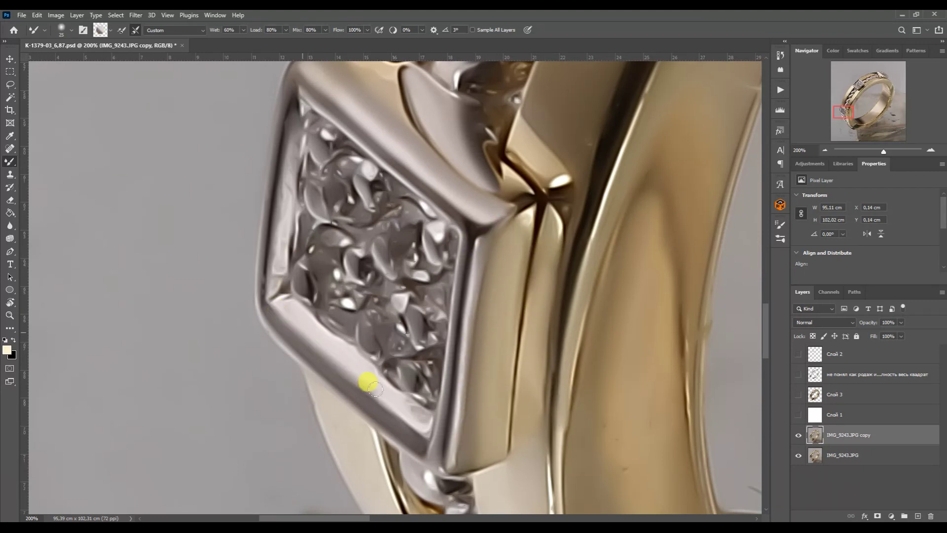
# Smooth the ring's metal just below the left square setting with an enlarged Mixer Brush
pyautogui.moveTo(845, 113); pyautogui.dragTo(849, 125)
pyautogui.press(']')
pyautogui.press(']')
pyautogui.press(']')
pyautogui.moveTo(460, 349)
pyautogui.mouseDown()
pyautogui.moveTo(467, 369)
pyautogui.moveTo(467, 328)
pyautogui.mouseUp()
pyautogui.press('[')
# Smooth the shaded inner wall of the middle setting's frame with the Mixer Brush at size 10
pyautogui.moveTo(839, 89)
pyautogui.mouseDown()
pyautogui.moveTo(844, 101)
pyautogui.moveTo(867, 80)
pyautogui.moveTo(857, 81)
pyautogui.mouseUp()
pyautogui.press(']')
pyautogui.press(']')
pyautogui.press(']')
pyautogui.press(']')
pyautogui.press(']')
pyautogui.press('[')
pyautogui.press('[')
pyautogui.press('[')
pyautogui.press('[')
pyautogui.press('[')
pyautogui.press('[')
pyautogui.press('[')
pyautogui.click(523, 189)
pyautogui.moveTo(315, 369)
pyautogui.mouseDown()
pyautogui.moveTo(358, 335)
pyautogui.moveTo(337, 343)
pyautogui.moveTo(371, 320)
pyautogui.moveTo(369, 341)
pyautogui.moveTo(397, 309)
pyautogui.moveTo(334, 349)
pyautogui.moveTo(420, 272)
pyautogui.moveTo(407, 300)
pyautogui.moveTo(427, 259)
pyautogui.moveTo(405, 271)
pyautogui.moveTo(413, 277)
pyautogui.moveTo(444, 253)
pyautogui.moveTo(477, 210)
pyautogui.moveTo(461, 249)
pyautogui.moveTo(497, 192)
pyautogui.mouseUp()
pyautogui.press(']')
pyautogui.press('[')
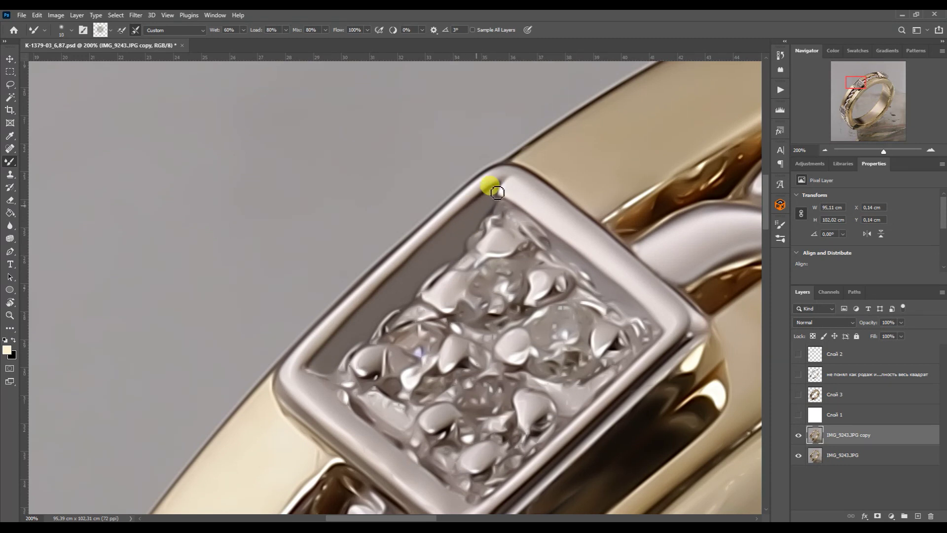
# Smooth the metal prongs around the stones of the middle setting with brush sizes 10 to 15
pyautogui.moveTo(528, 408); pyautogui.dragTo(539, 419)
pyautogui.press('[')
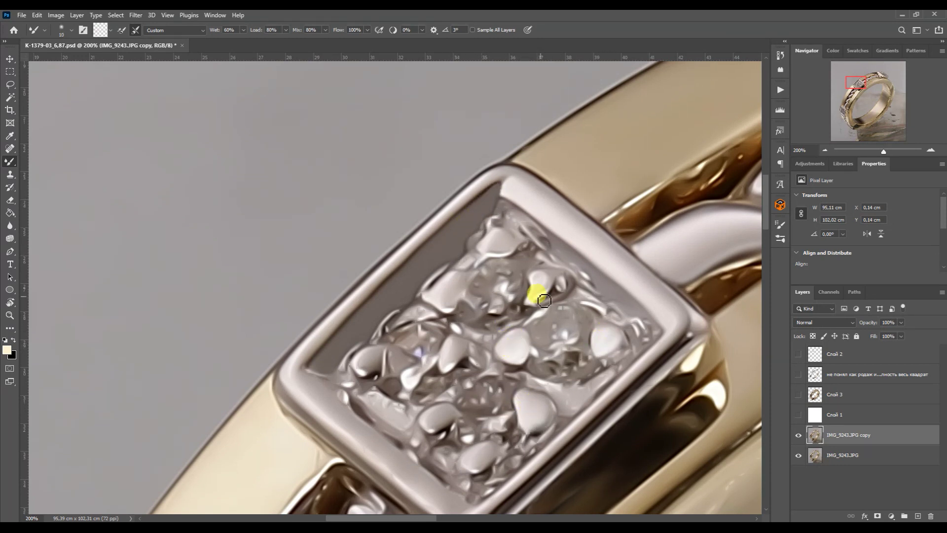
pyautogui.moveTo(446, 301); pyautogui.dragTo(468, 271)
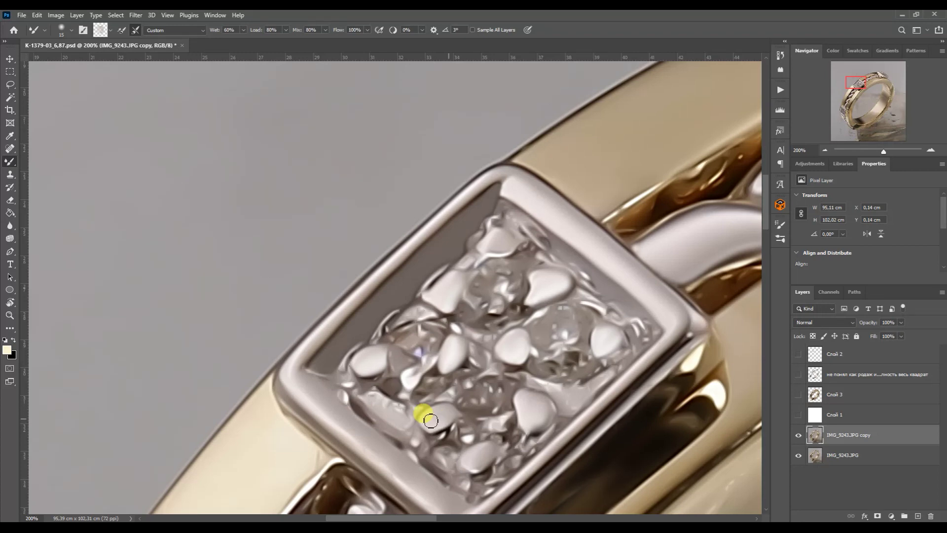
# Smooth the gold side band and the wide gold front face below the left square setting with a larger brush
pyautogui.moveTo(844, 108); pyautogui.dragTo(842, 110)
pyautogui.press(']')
pyautogui.moveTo(327, 374)
pyautogui.mouseDown()
pyautogui.moveTo(345, 224)
pyautogui.moveTo(348, 203)
pyautogui.mouseUp()
pyautogui.press('[')
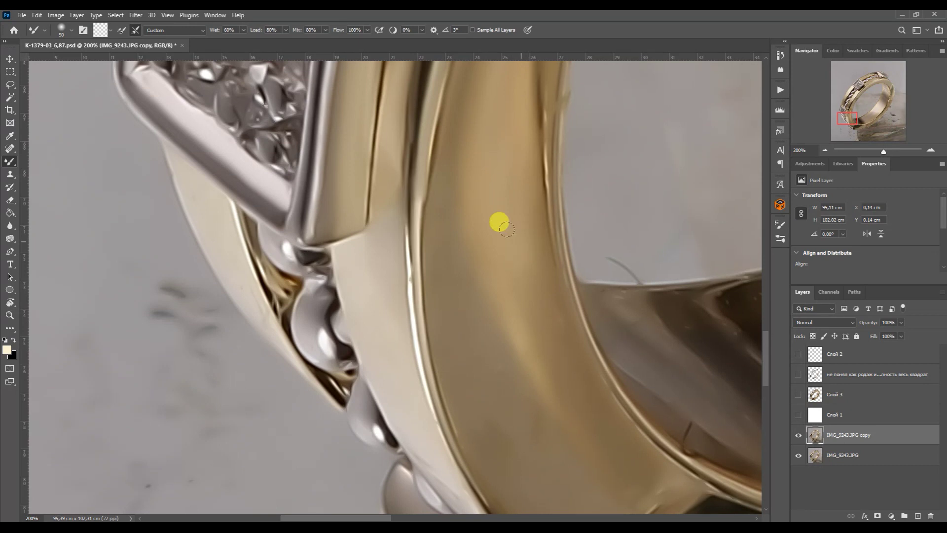
pyautogui.press(']')
pyautogui.press(']')
pyautogui.press(']')
pyautogui.moveTo(499, 222)
pyautogui.mouseDown()
pyautogui.moveTo(492, 300)
pyautogui.moveTo(537, 350)
pyautogui.moveTo(508, 423)
pyautogui.moveTo(563, 447)
pyautogui.mouseUp()
# Load the white-gold areas as a selection from the hidden layer directly below Слой 2
pyautogui.click(825, 150)
pyautogui.click(826, 150)
pyautogui.click(826, 150)
pyautogui.moveTo(835, 122); pyautogui.dragTo(858, 110)
pyautogui.click(930, 150)
pyautogui.click(930, 150)
pyautogui.keyDown('ctrl'); pyautogui.click(813, 375); pyautogui.keyUp('ctrl')
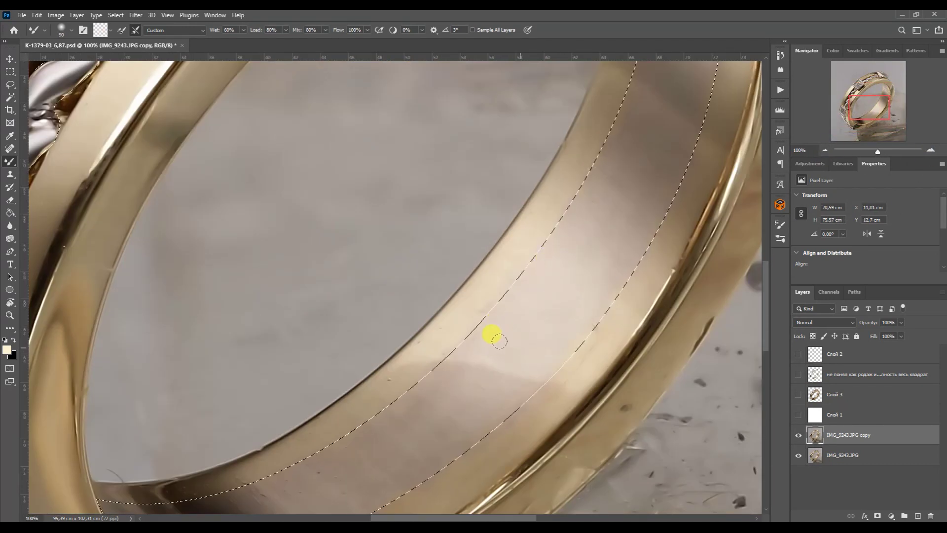
# Smooth the selected inner band and its dark lower reflection with brush sizes 175 and 80, undoing the last stroke
pyautogui.moveTo(357, 471); pyautogui.dragTo(483, 293)
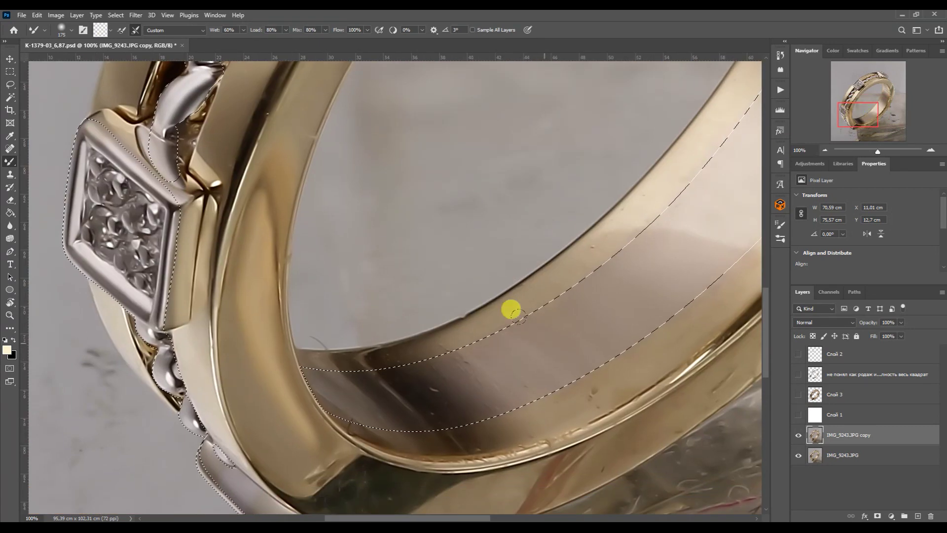
pyautogui.moveTo(438, 331); pyautogui.dragTo(444, 399)
pyautogui.press('[')
pyautogui.press('[')
pyautogui.press('[')
pyautogui.press('[')
pyautogui.moveTo(378, 357)
pyautogui.mouseDown()
pyautogui.moveTo(382, 397)
pyautogui.moveTo(430, 442)
pyautogui.mouseUp()
pyautogui.hotkey('ctrl', 'z')
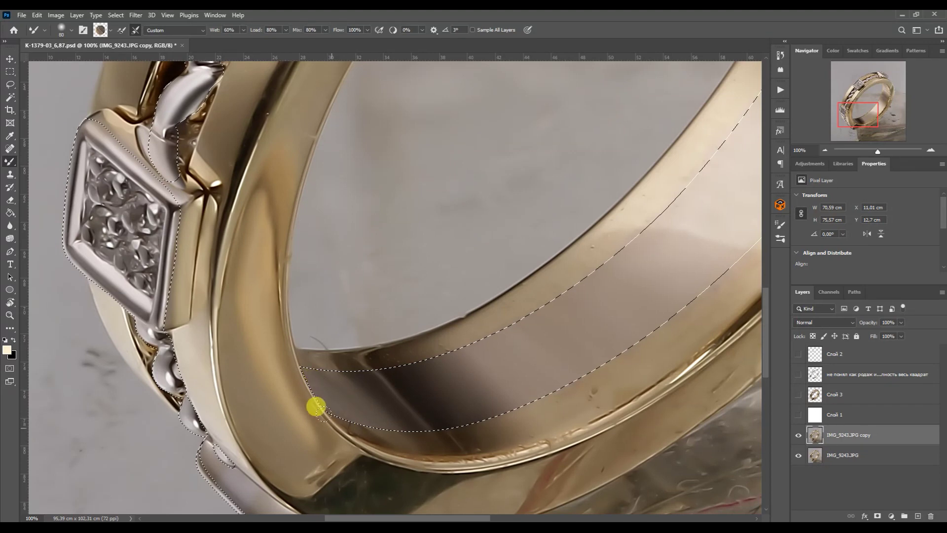
# Smooth the reflections on the upper part of the selected inner band with brush sizes between 125 and 60
pyautogui.moveTo(888, 137)
pyautogui.mouseDown()
pyautogui.moveTo(900, 130)
pyautogui.moveTo(873, 97)
pyautogui.mouseUp()
pyautogui.press(']')
pyautogui.press(']')
pyautogui.press(']')
pyautogui.press(']')
pyautogui.press(']')
pyautogui.press(']')
pyautogui.press('[')
pyautogui.press('[')
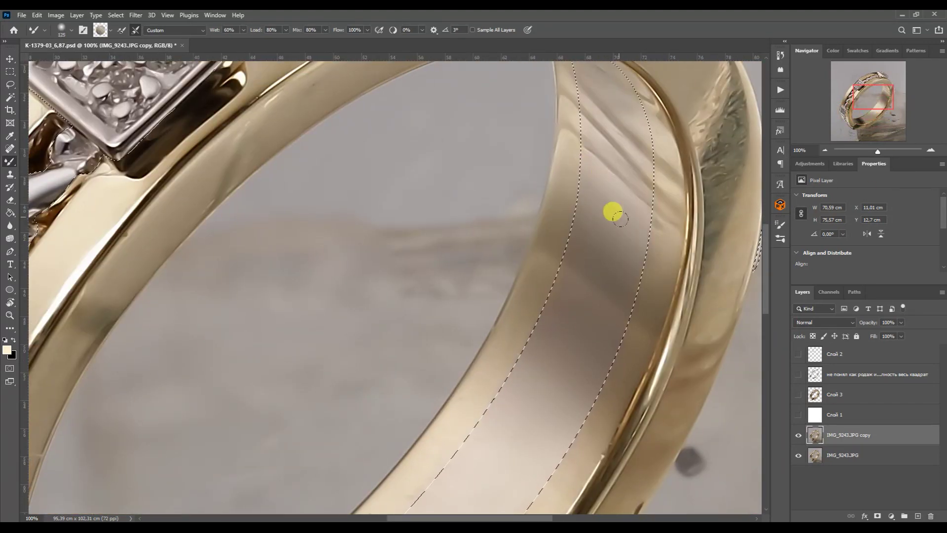
pyautogui.press('[')
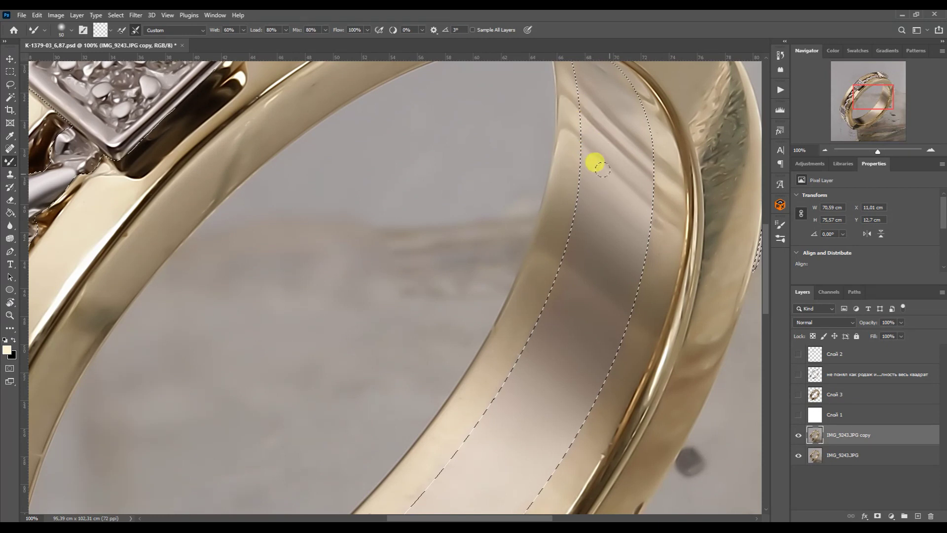
# Soften the spots and diagonal streaks at the top end of the selected inner band with brush size 70
pyautogui.moveTo(630, 74); pyautogui.dragTo(663, 170)
pyautogui.press(']')
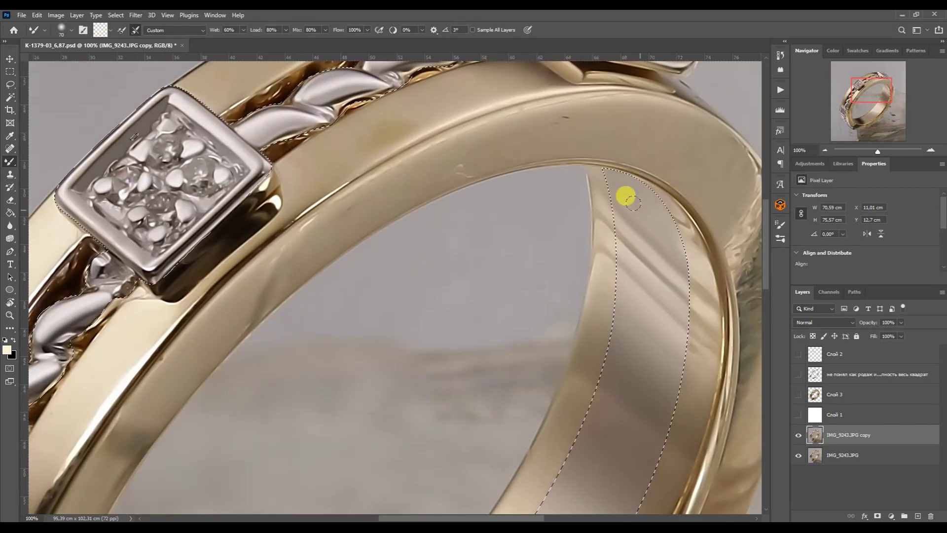
pyautogui.moveTo(621, 245); pyautogui.dragTo(661, 220)
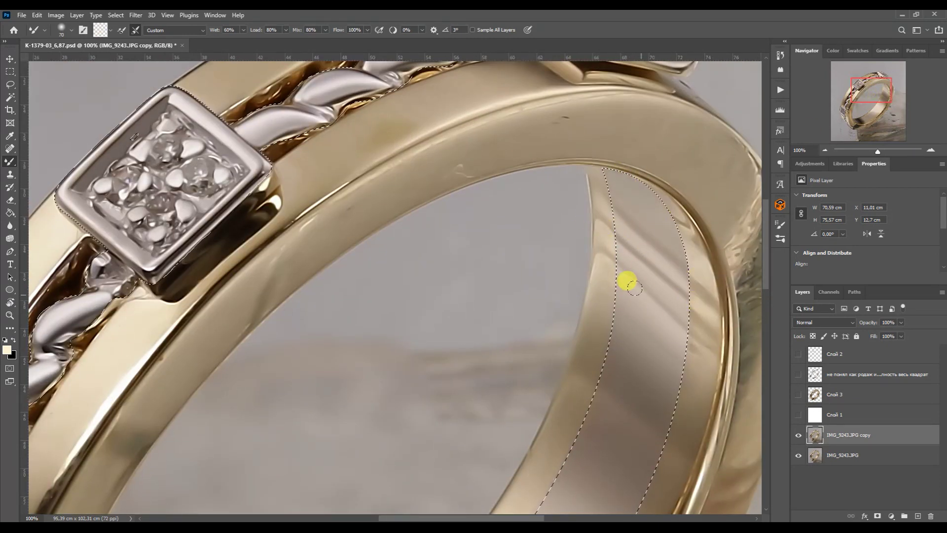
pyautogui.press(']')
# Clear the selection of the white-gold areas and return to the whole ring at 25% zoom
pyautogui.click(852, 120)
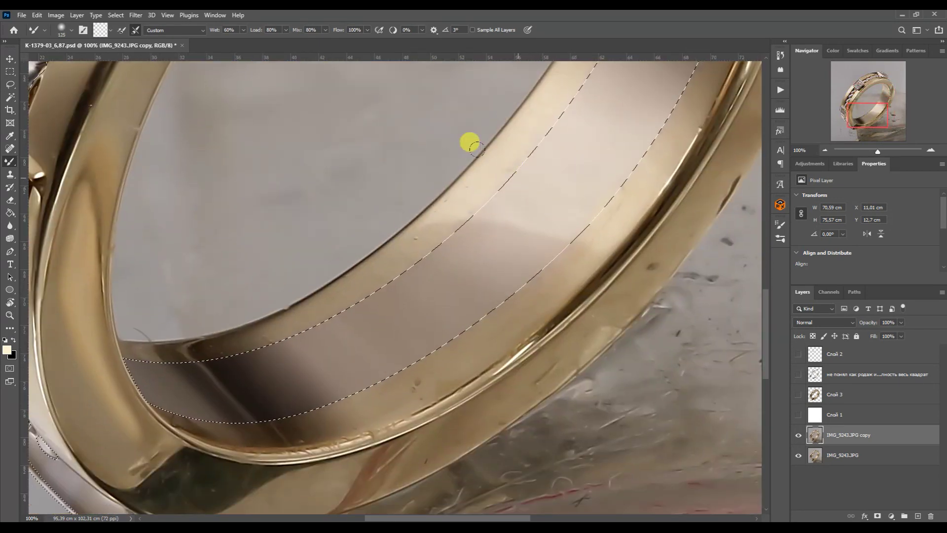
pyautogui.hotkey('ctrl', 'd')
pyautogui.click(825, 150)
pyautogui.click(825, 150)
pyautogui.click(824, 150)
pyautogui.click(849, 104)
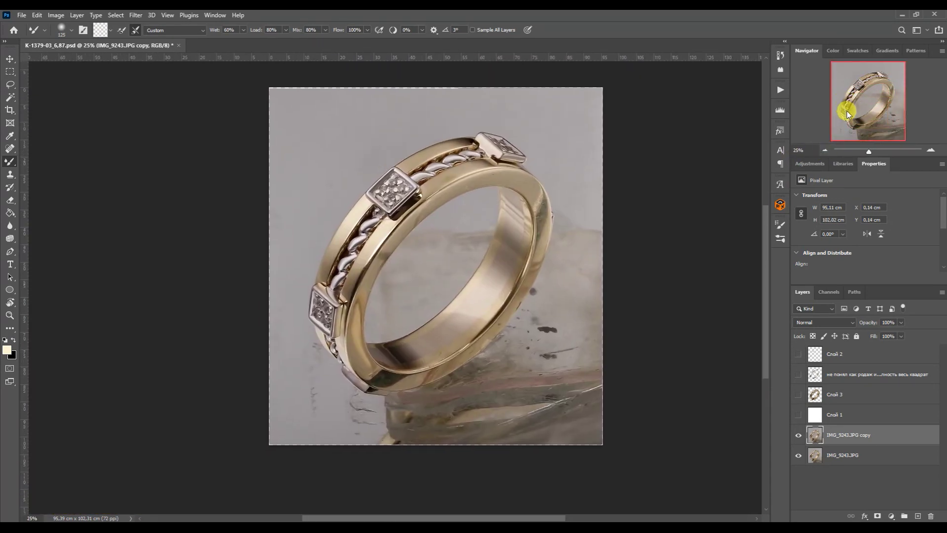
# Start a pen path along the lower edge of the front gold rail, from the top setting down to the ring's lower end
pyautogui.click(931, 150)
pyautogui.click(931, 150)
pyautogui.click(931, 150)
pyautogui.moveTo(866, 102); pyautogui.dragTo(868, 86)
pyautogui.press('p')
pyautogui.click(385, 309)
pyautogui.moveTo(669, 166); pyautogui.dragTo(521, 161)
pyautogui.moveTo(855, 97); pyautogui.dragTo(855, 110)
pyautogui.moveTo(385, 155); pyautogui.dragTo(331, 232)
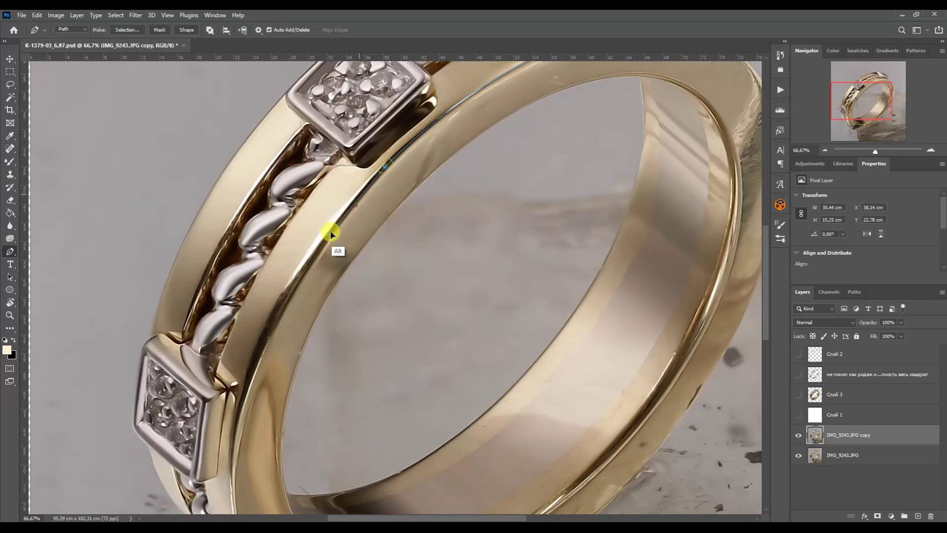
pyautogui.moveTo(856, 101); pyautogui.dragTo(856, 107)
pyautogui.click(244, 459)
pyautogui.moveTo(331, 156); pyautogui.dragTo(172, 315)
pyautogui.keyDown('alt'); pyautogui.click(243, 458); pyautogui.keyUp('alt')
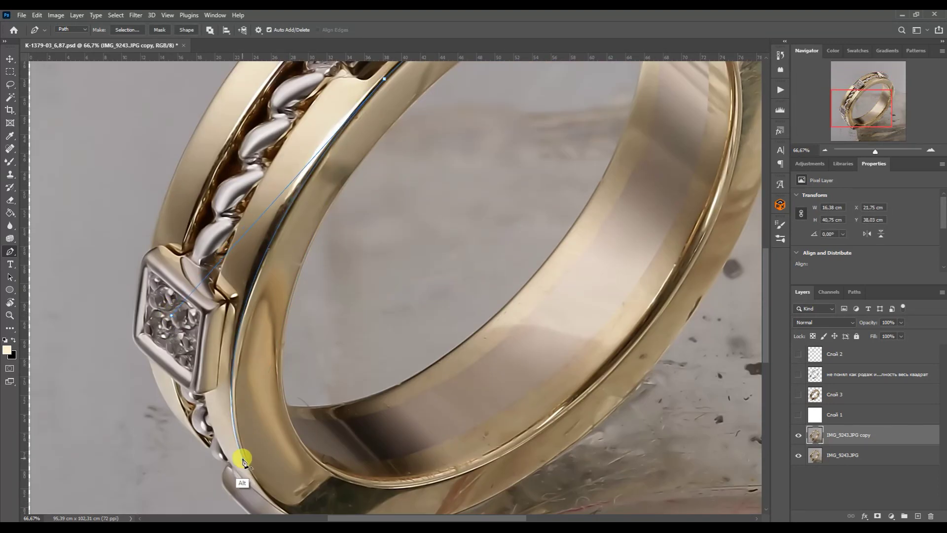
# Continue the path around the lower and middle square settings and along the twisted strand, closing it at the top setting
pyautogui.moveTo(204, 393)
pyautogui.mouseDown()
pyautogui.moveTo(218, 444)
pyautogui.moveTo(217, 393)
pyautogui.mouseUp()
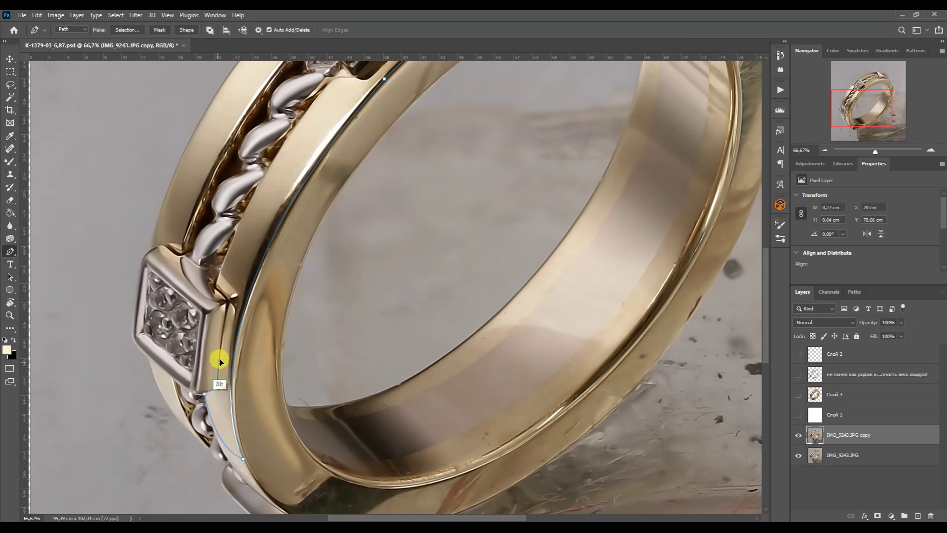
pyautogui.moveTo(219, 342); pyautogui.dragTo(230, 301)
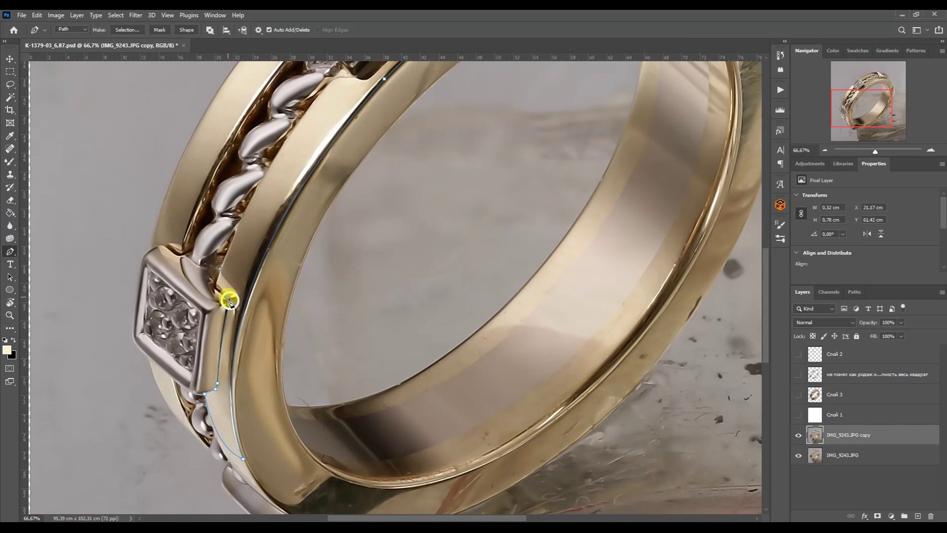
pyautogui.scroll(3, 218, 289)
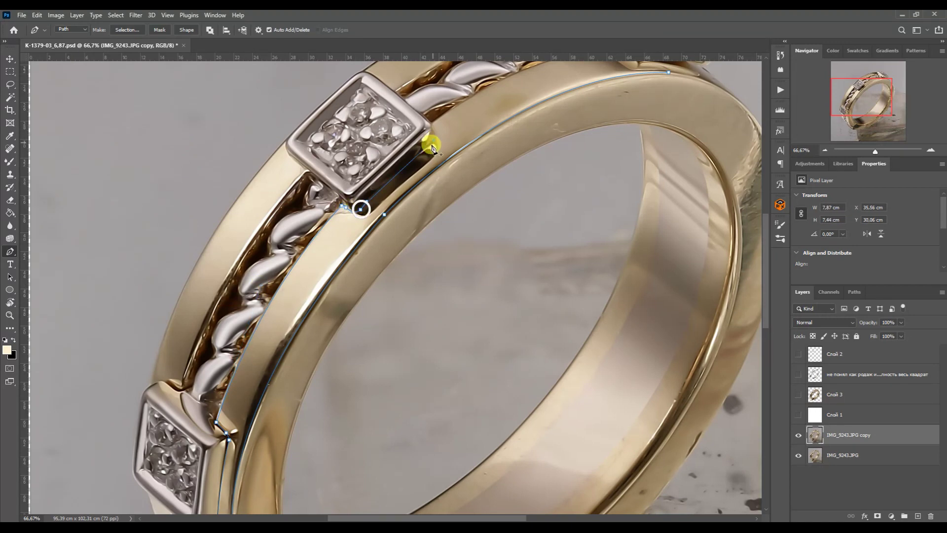
pyautogui.click(434, 128)
pyautogui.scroll(3, 434, 127)
pyautogui.hscroll(2, 434, 128)
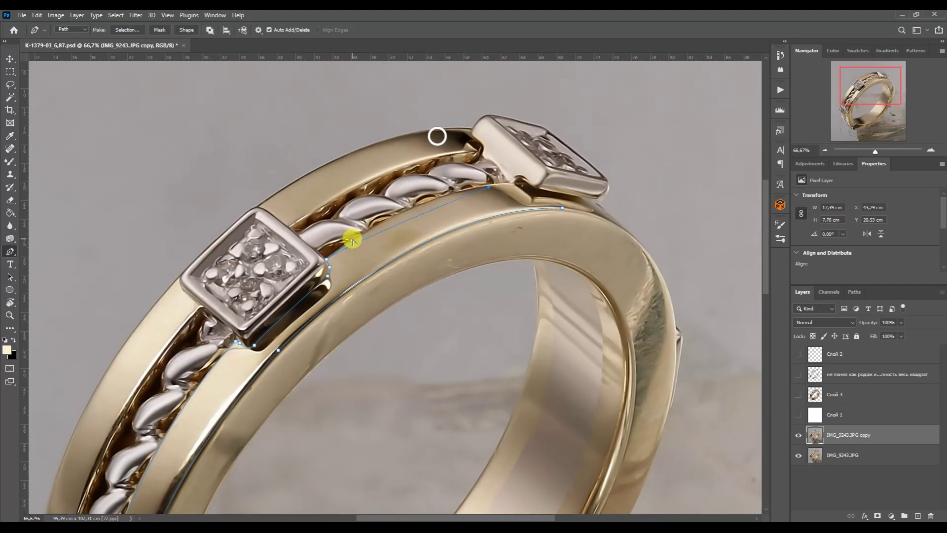
pyautogui.click(499, 188)
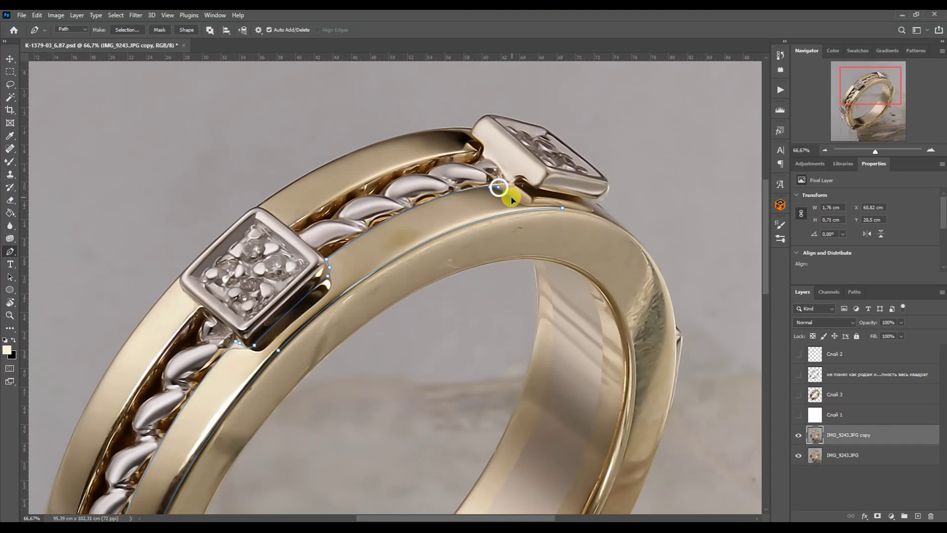
# Trace a closed path around the rear gold rail between the middle and top square settings
pyautogui.scroll(1, 568, 212)
pyautogui.hscroll(-2, 568, 213)
pyautogui.moveTo(551, 168); pyautogui.dragTo(469, 163)
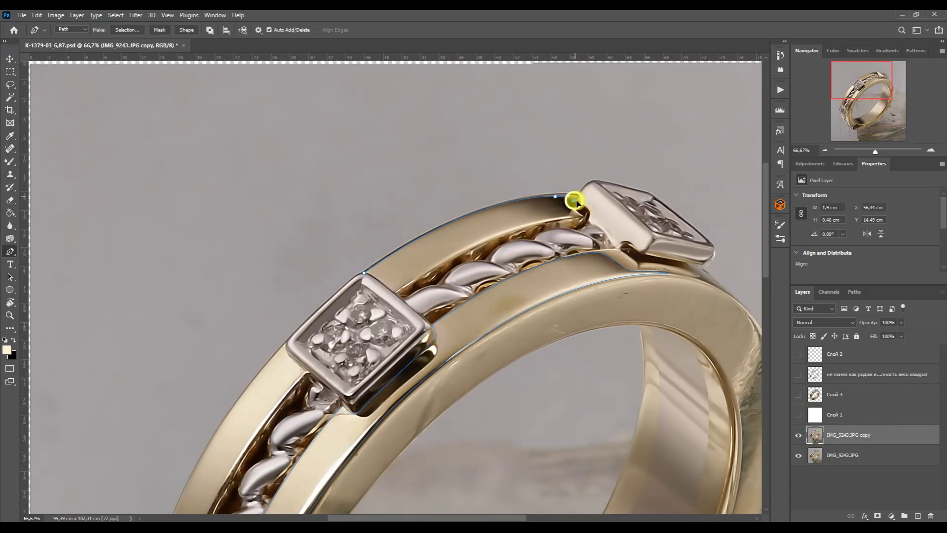
pyautogui.hotkey('ctrl', '+')
pyautogui.hotkey('ctrl', '+')
pyautogui.click(489, 255)
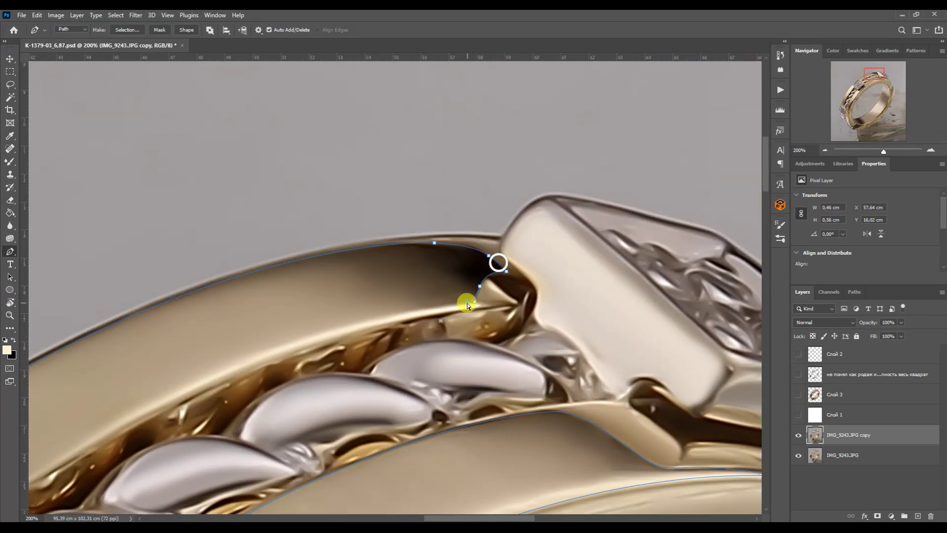
pyautogui.hotkey('ctrl', '-')
pyautogui.moveTo(397, 320); pyautogui.dragTo(250, 319)
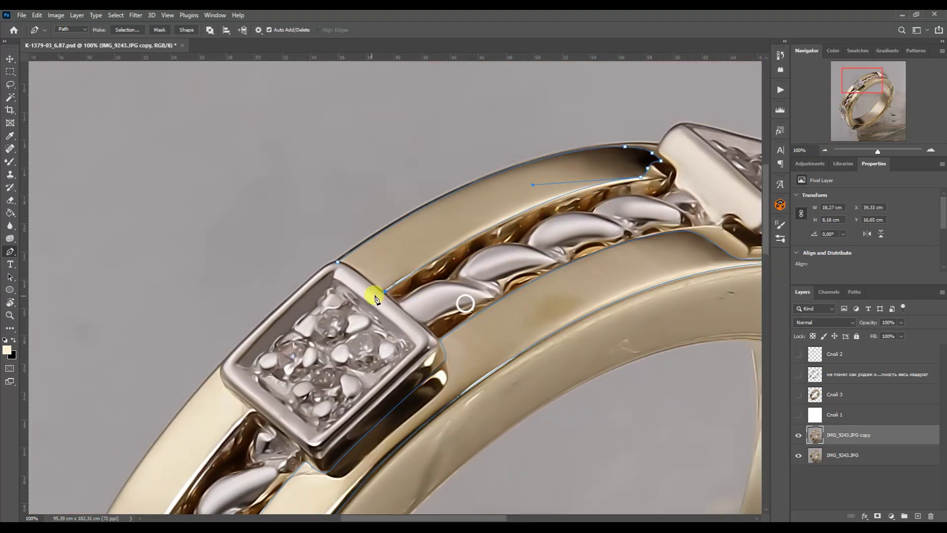
pyautogui.moveTo(342, 266); pyautogui.dragTo(240, 269)
# Trace the rear gold rail between the middle and lower settings and the short piece below the lower setting
pyautogui.moveTo(235, 448); pyautogui.dragTo(226, 441)
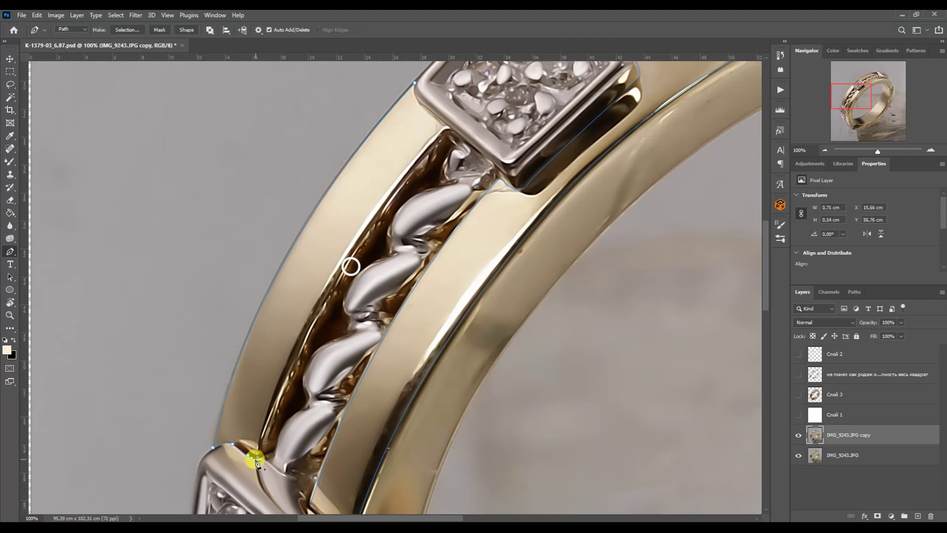
pyautogui.moveTo(448, 129)
pyautogui.mouseDown()
pyautogui.moveTo(313, 275)
pyautogui.moveTo(443, 142)
pyautogui.mouseUp()
pyautogui.click(447, 126)
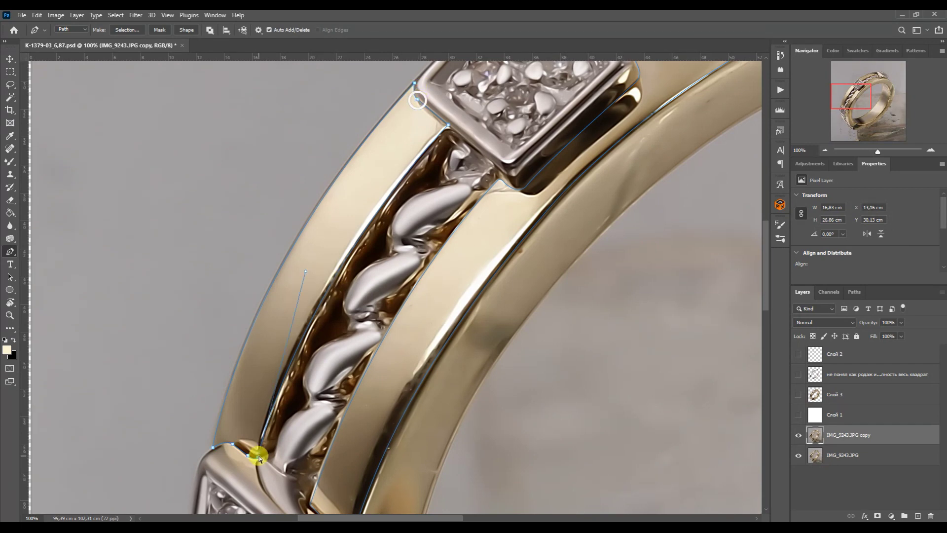
pyautogui.scroll(-10, 302, 277)
pyautogui.moveTo(210, 259); pyautogui.dragTo(226, 343)
# Load the work path as a selection and add a new layer above the IMG_9243.JPG copy layer for brush painting
pyautogui.scroll(8, 214, 269)
pyautogui.click(855, 291)
pyautogui.keyDown('ctrl'); pyautogui.click(798, 312); pyautogui.keyUp('ctrl')
pyautogui.click(10, 161)
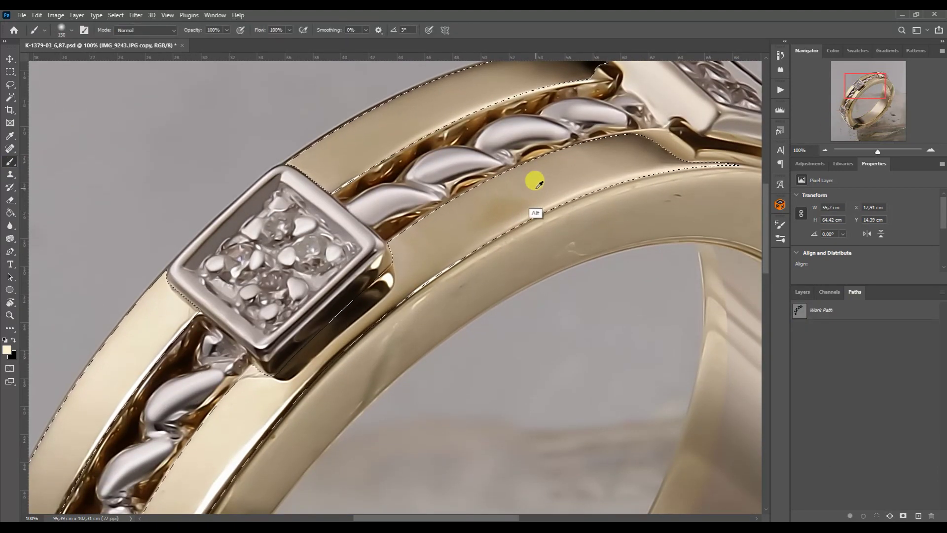
pyautogui.click(802, 292)
pyautogui.click(838, 435)
# Paint smooth light-to-dark gold gradients over the selected rails with sampled tones and a soft 500 px brush
pyautogui.press(']')
pyautogui.press(']')
pyautogui.press(']')
pyautogui.press(']')
pyautogui.press(']')
pyautogui.press(']')
pyautogui.moveTo(588, 317)
pyautogui.mouseDown()
pyautogui.moveTo(434, 211)
pyautogui.moveTo(286, 317)
pyautogui.mouseUp()
pyautogui.moveTo(858, 94)
pyautogui.mouseDown()
pyautogui.moveTo(850, 89)
pyautogui.moveTo(844, 105)
pyautogui.mouseUp()
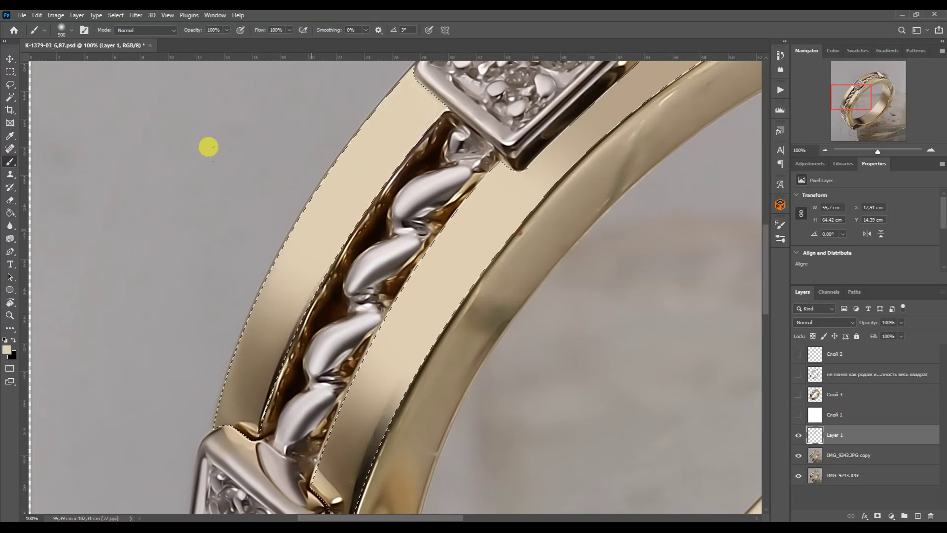
pyautogui.scroll(-3, 198, 222)
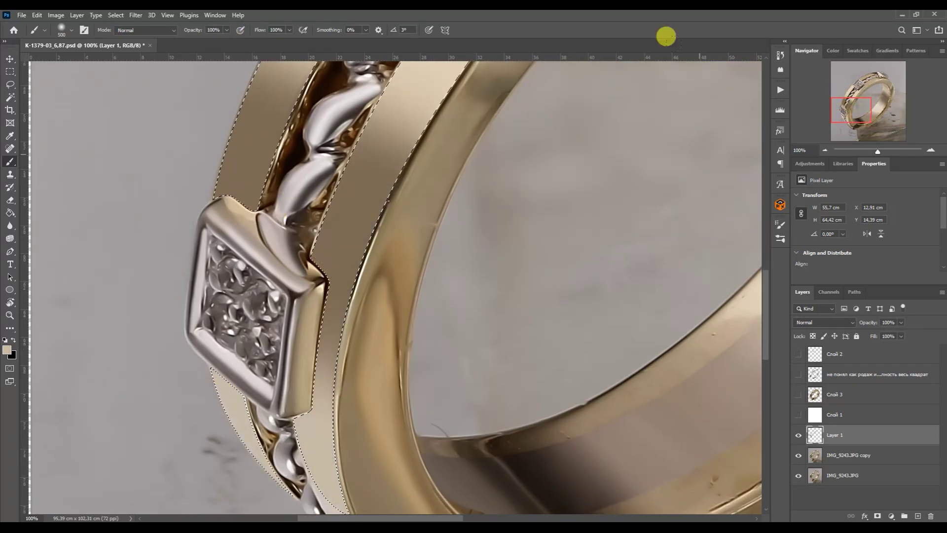
# Paint dark and beige sampled tones on the upper rails with brush sizes from 300 to 1000, and clear the selection
pyautogui.scroll(8, 518, 148)
pyautogui.hscroll(6, 542, 168)
pyautogui.keyDown('alt'); pyautogui.click(584, 186); pyautogui.keyUp('alt')
pyautogui.scroll(5, 518, 131)
pyautogui.hscroll(-3, 518, 131)
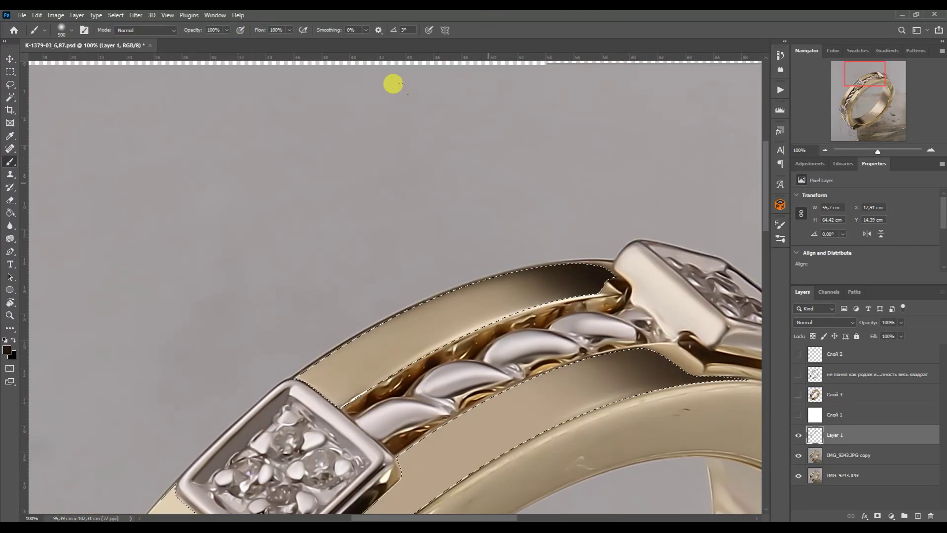
pyautogui.press('[')
pyautogui.press('[')
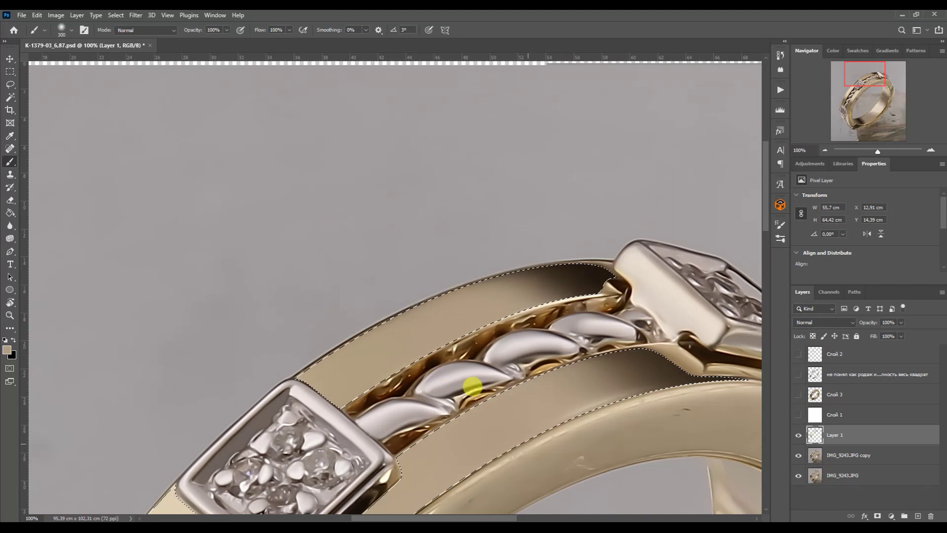
pyautogui.scroll(3, 514, 396)
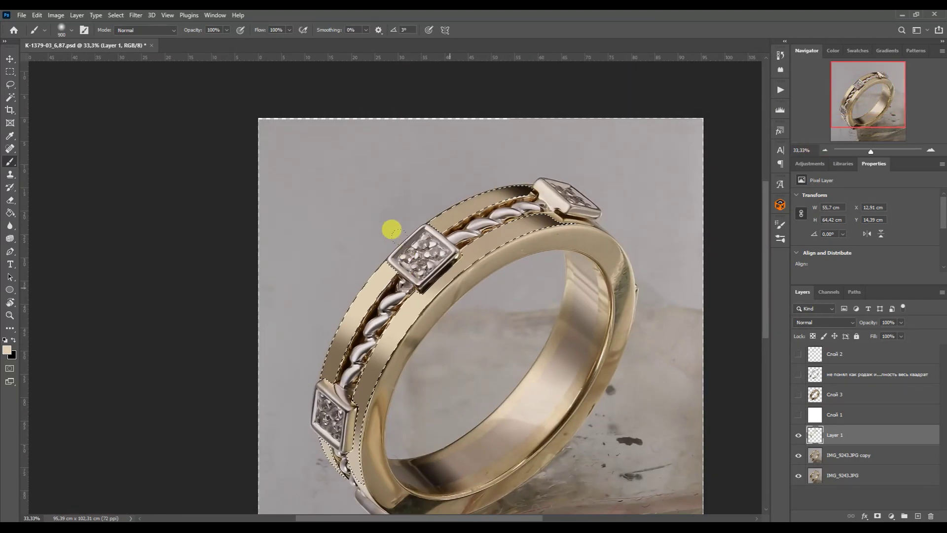
pyautogui.press(']')
pyautogui.hotkey('ctrl', 'd')
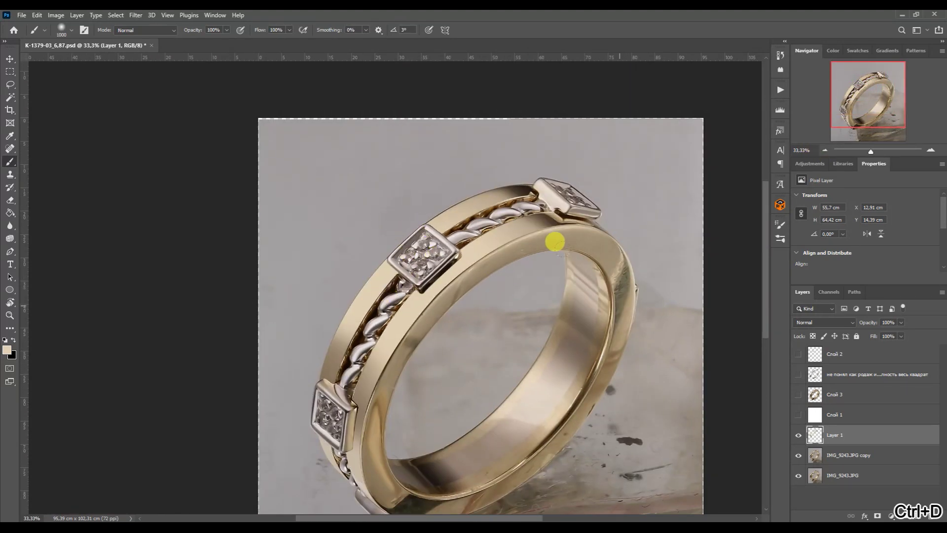
# Add a layer mask to IMG_9243.JPG copy and paint black along the lower strand's recesses, reducing the brush to 20
pyautogui.click(825, 455)
pyautogui.click(10, 162)
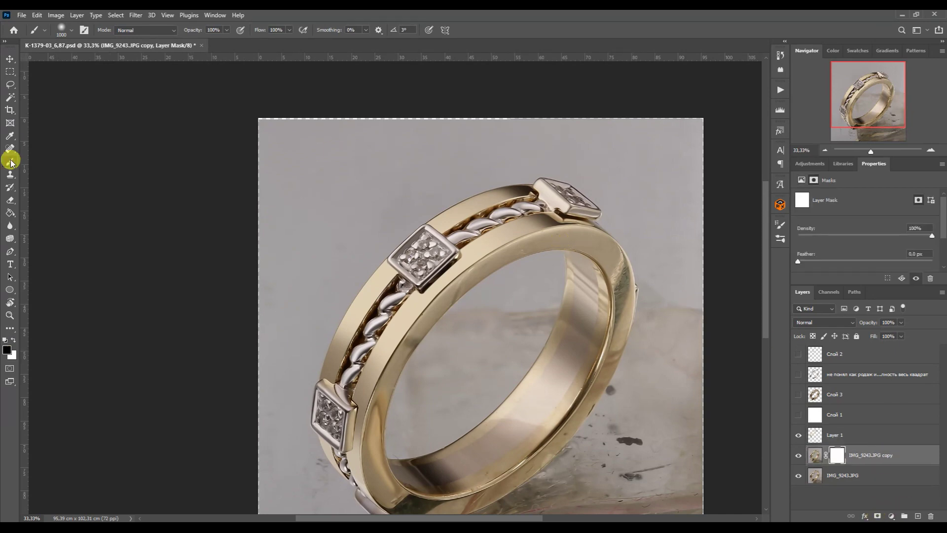
pyautogui.click(931, 150)
pyautogui.click(930, 150)
pyautogui.click(931, 150)
pyautogui.press('[')
pyautogui.press('[')
pyautogui.press('[')
pyautogui.press('[')
pyautogui.press('[')
pyautogui.press('[')
pyautogui.press('[')
pyautogui.press('[')
pyautogui.click(402, 260)
pyautogui.press('[')
pyautogui.moveTo(453, 297); pyautogui.dragTo(400, 359)
pyautogui.scroll(-5, 355, 320)
pyautogui.press('[')
pyautogui.press('[')
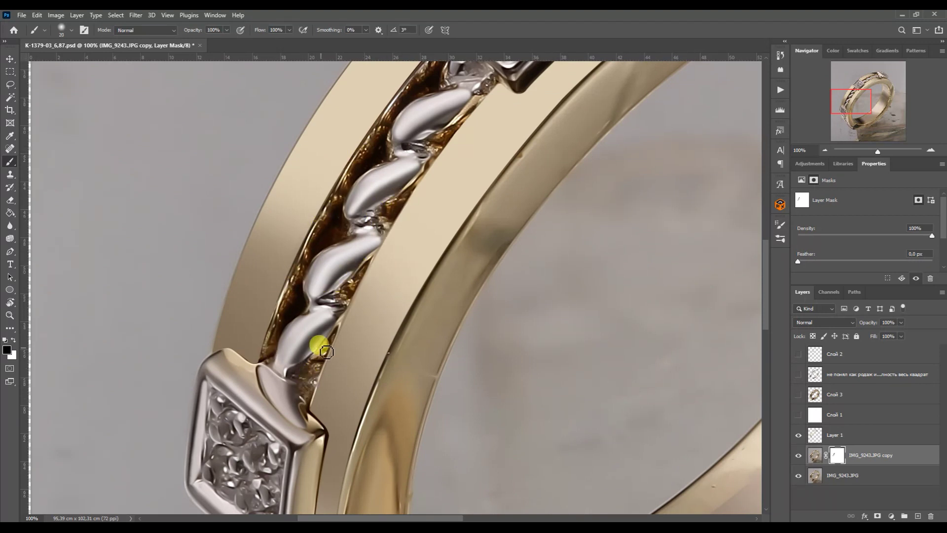
# Mask the recesses along the upper twisted strand with brush sizes from 20 down to 10
pyautogui.click(863, 82)
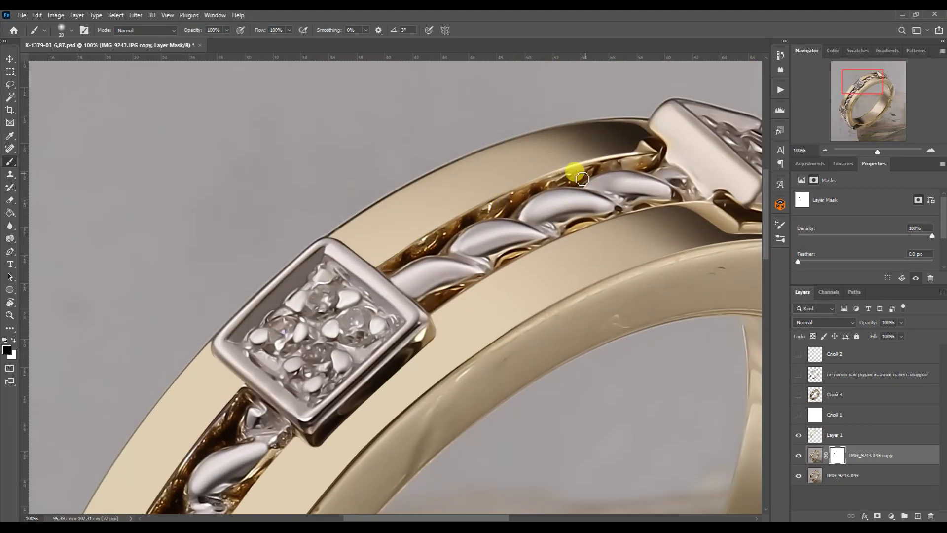
pyautogui.scroll(-5, 676, 184)
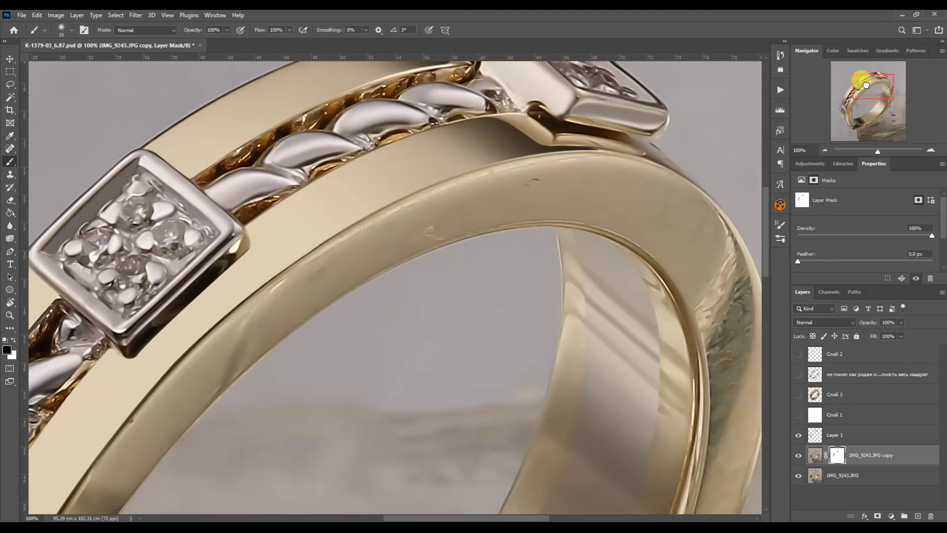
pyautogui.hscroll(-5, 265, 370)
pyautogui.press('[')
pyautogui.hotkey('ctrl', '-')
pyautogui.hotkey('ctrl', '-')
pyautogui.hotkey('ctrl', '-')
pyautogui.hotkey('ctrl', '-')
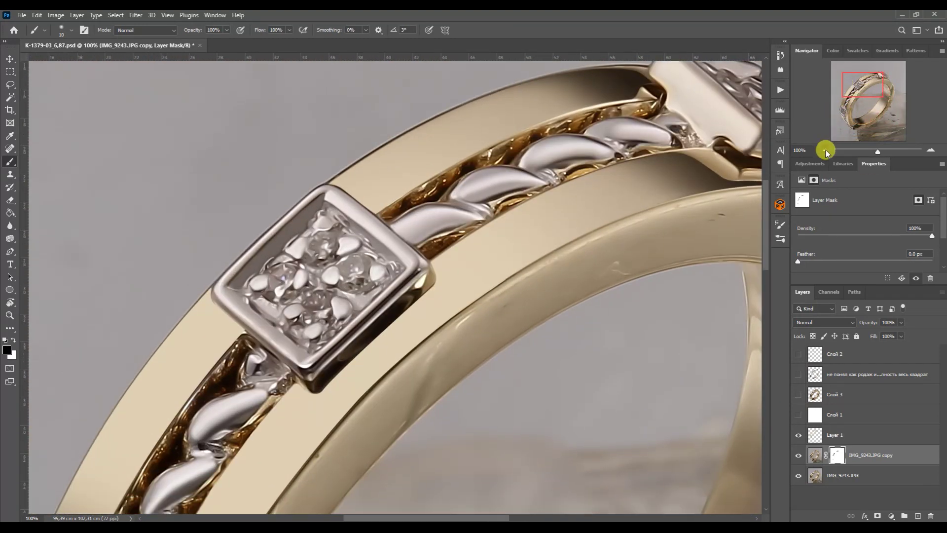
# Merge Layer 1 and the layers below into a separate copy and run the Add Sharpness action on it
pyautogui.keyDown('shift'); pyautogui.click(834, 435); pyautogui.keyUp('shift')
pyautogui.hotkey('ctrl', 'alt', 'e')
pyautogui.hotkey('alt', 'F9')
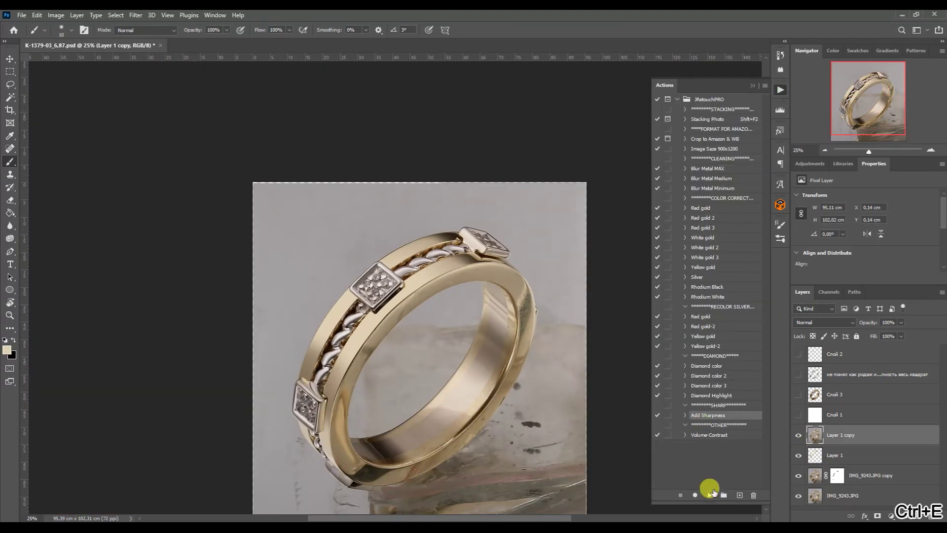
# Copy the gold and white-metal parts onto their own layers, Layer 2 and Layer 3, above the white background
pyautogui.click(715, 110)
pyautogui.hotkey('ctrl', 'j')
pyautogui.moveTo(817, 421); pyautogui.dragTo(818, 363)
# Run the Yellow gold action on Layer 2 and clip its adjustment layers to that layer
pyautogui.click(780, 90)
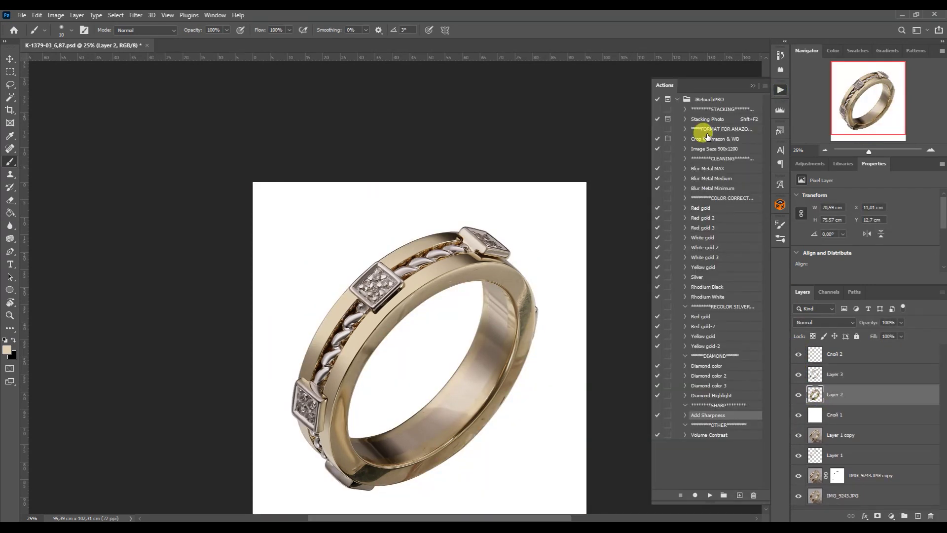
pyautogui.click(702, 267)
pyautogui.click(709, 495)
pyautogui.click(430, 203)
pyautogui.click(481, 203)
pyautogui.click(752, 85)
pyautogui.keyDown('alt'); pyautogui.click(815, 416); pyautogui.keyUp('alt')
pyautogui.keyDown('alt'); pyautogui.click(815, 397); pyautogui.keyUp('alt')
# Lighten the gold's midtones in Levels 1 and adjust its tint in Color Balance 1
pyautogui.click(867, 434)
pyautogui.moveTo(863, 267)
pyautogui.mouseDown()
pyautogui.moveTo(937, 264)
pyautogui.moveTo(845, 263)
pyautogui.mouseUp()
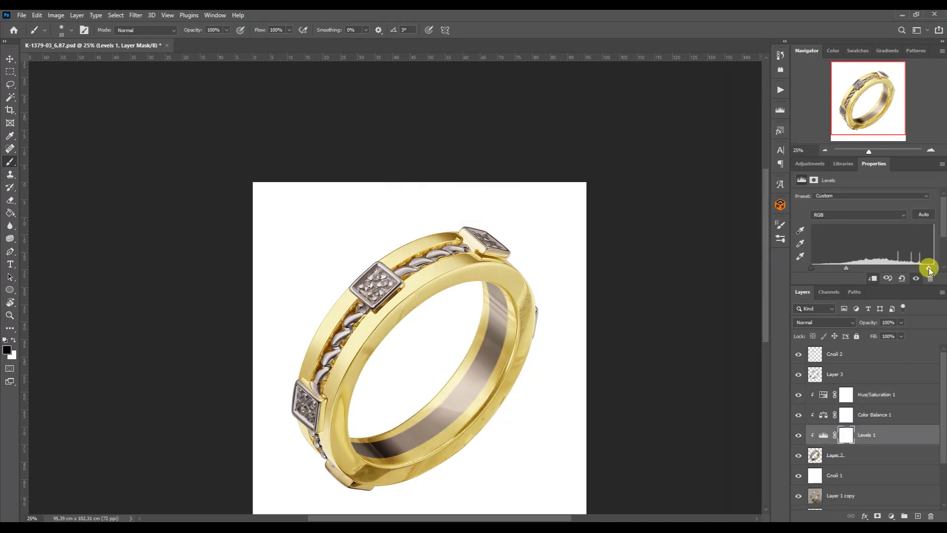
pyautogui.click(825, 412)
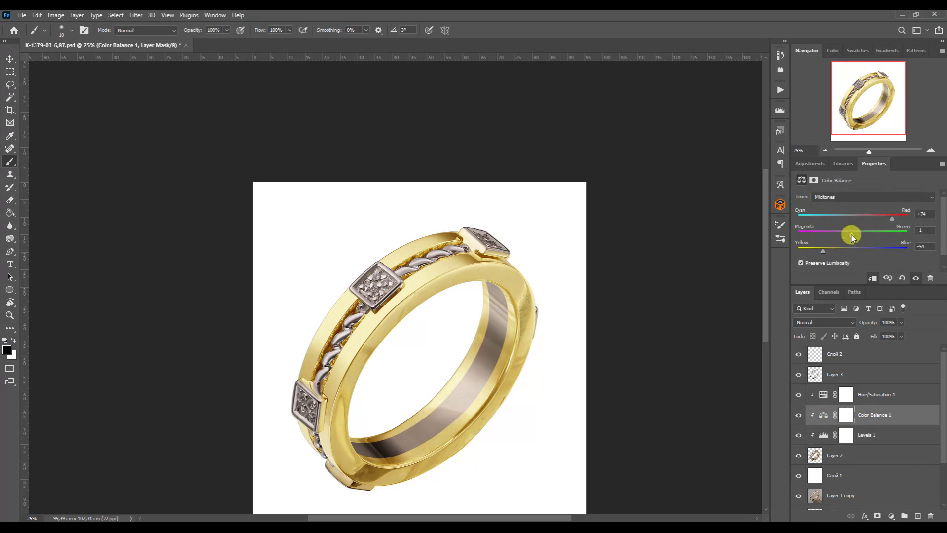
# Merge Layer 2 and its three clipped adjustment layers into a separate copy layer
pyautogui.click(819, 392)
pyautogui.keyDown('shift'); pyautogui.click(816, 453); pyautogui.keyUp('shift')
pyautogui.hotkey('ctrl', 'alt', 'e')
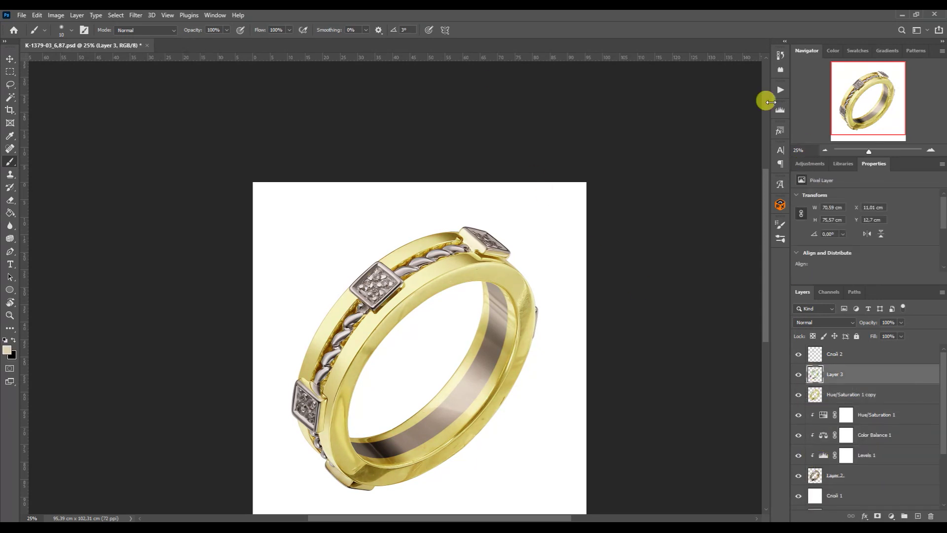
# Apply a neutral white-metal colour action to Layer 3, clip its adjustment layers, and tune Color Balance 2 and Levels 2
pyautogui.click(779, 89)
pyautogui.click(683, 262)
pyautogui.keyDown('alt'); pyautogui.click(814, 397); pyautogui.keyUp('alt')
pyautogui.keyDown('alt'); pyautogui.click(815, 385); pyautogui.keyUp('alt')
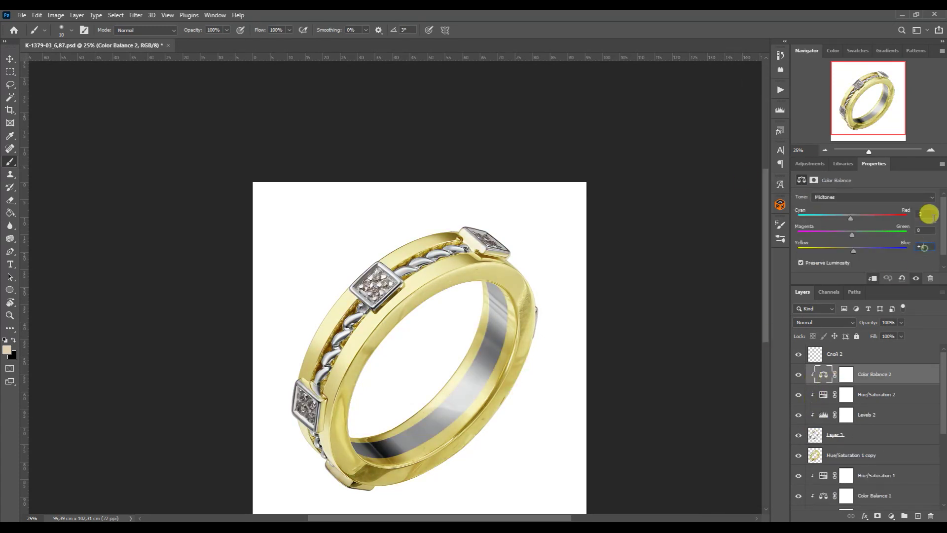
pyautogui.click(821, 414)
pyautogui.moveTo(918, 268); pyautogui.dragTo(823, 269)
# Start a pen path on the Hue/Saturation 1 copy layer along the front face's outer edge, from lower left to the top
pyautogui.click(819, 455)
pyautogui.press('p')
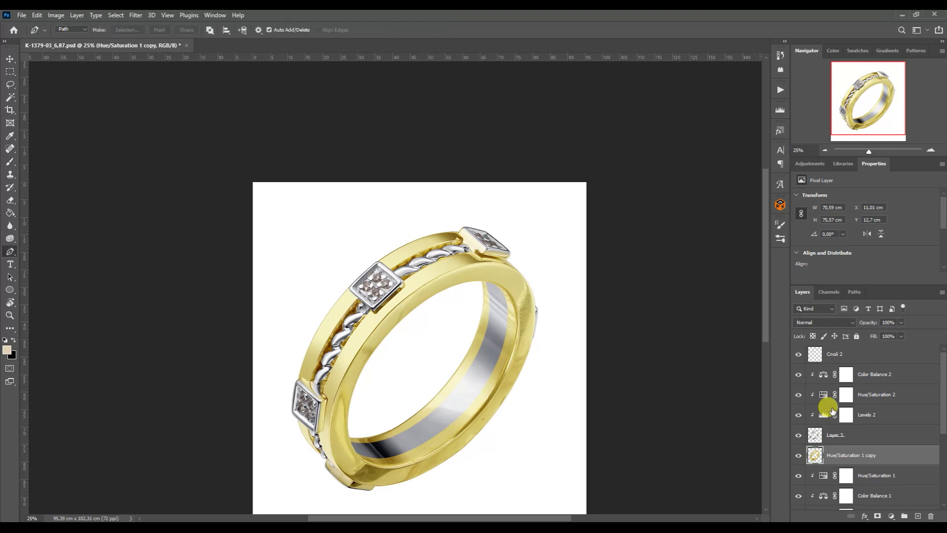
pyautogui.hotkey('ctrl', '+')
pyautogui.hotkey('ctrl', '+')
pyautogui.hotkey('ctrl', '+')
pyautogui.click(869, 117)
pyautogui.click(421, 93)
pyautogui.moveTo(238, 488); pyautogui.dragTo(223, 366)
pyautogui.moveTo(427, 89); pyautogui.dragTo(403, 188)
pyautogui.moveTo(401, 190); pyautogui.dragTo(407, 186)
pyautogui.click(665, 88)
# Continue the path from the top setting down the ring's right side, around the small protruding setting
pyautogui.moveTo(464, 141); pyautogui.dragTo(565, 74)
pyautogui.moveTo(761, 111); pyautogui.dragTo(631, 122)
pyautogui.click(626, 277)
pyautogui.moveTo(565, 121); pyautogui.dragTo(653, 155)
pyautogui.click(627, 216)
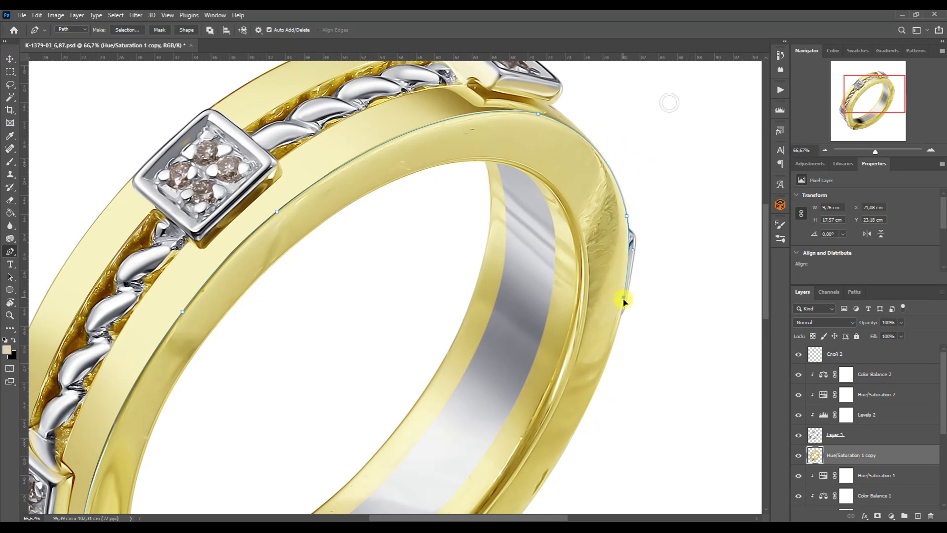
# Trace the ring's lower outer edge and lower left curve to close the front face's outer path
pyautogui.moveTo(652, 426); pyautogui.dragTo(693, 201)
pyautogui.click(514, 346)
pyautogui.moveTo(646, 140); pyautogui.dragTo(633, 227)
pyautogui.moveTo(514, 348); pyautogui.dragTo(512, 348)
pyautogui.moveTo(512, 348); pyautogui.dragTo(374, 478)
pyautogui.click(273, 481)
pyautogui.click(274, 481)
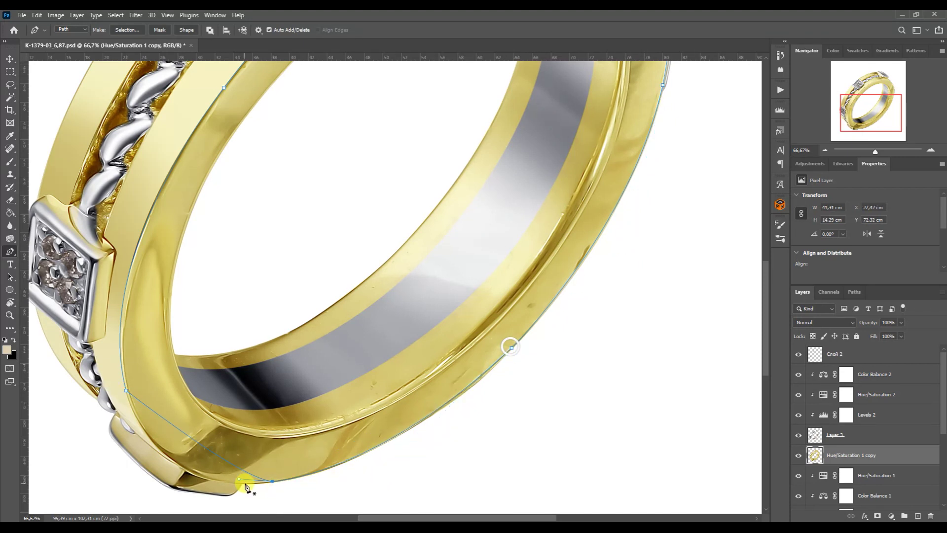
pyautogui.click(169, 457)
pyautogui.click(122, 314)
pyautogui.click(126, 391)
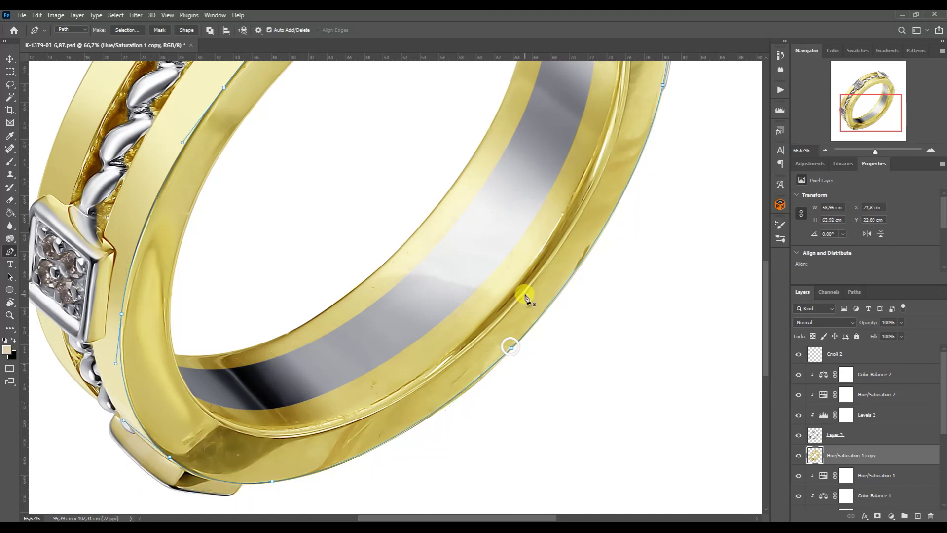
# Trace the front face's inner edge with a pen path from its lower left, along the bottom and up the right side
pyautogui.moveTo(170, 336); pyautogui.dragTo(173, 347)
pyautogui.click(321, 433)
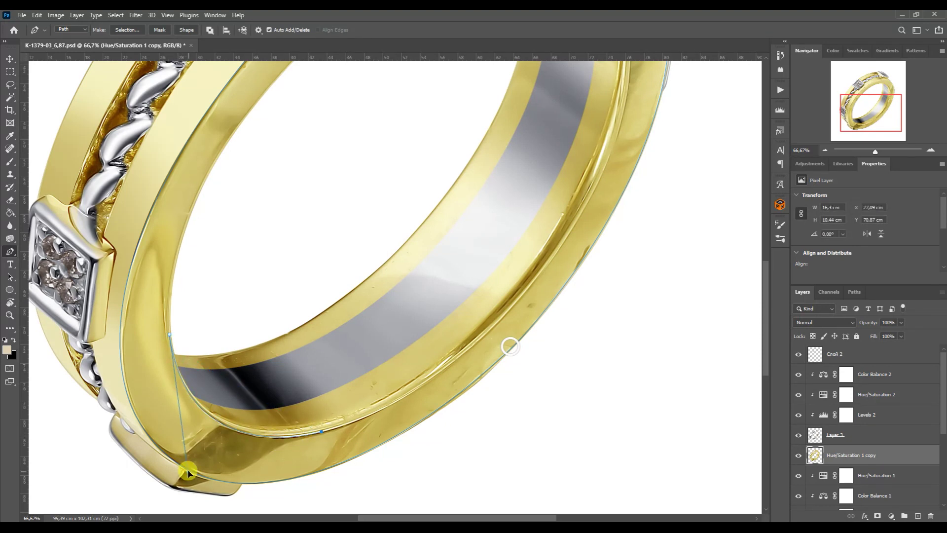
pyautogui.click(614, 118)
pyautogui.moveTo(321, 432)
pyautogui.mouseDown()
pyautogui.moveTo(594, 296)
pyautogui.moveTo(568, 346)
pyautogui.moveTo(591, 319)
pyautogui.moveTo(419, 403)
pyautogui.mouseUp()
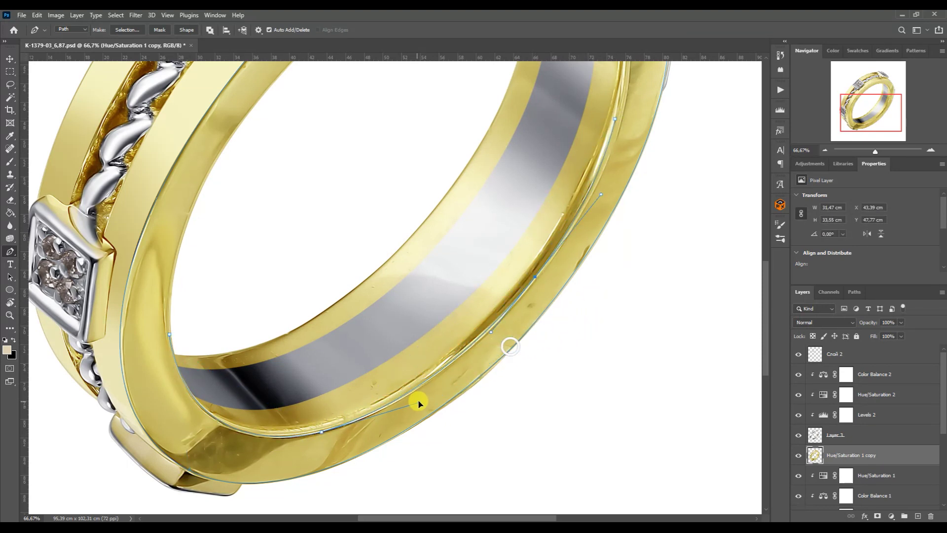
pyautogui.moveTo(601, 194); pyautogui.dragTo(602, 187)
pyautogui.moveTo(614, 118); pyautogui.dragTo(619, 112)
pyautogui.moveTo(601, 189); pyautogui.dragTo(601, 185)
pyautogui.keyDown('ctrl'); pyautogui.click(535, 277); pyautogui.keyUp('ctrl')
pyautogui.moveTo(490, 332); pyautogui.dragTo(489, 332)
# Continue the inner path around the top of the ring opening and down its left side, and close it
pyautogui.moveTo(866, 121); pyautogui.dragTo(867, 103)
pyautogui.moveTo(560, 164); pyautogui.dragTo(626, 207)
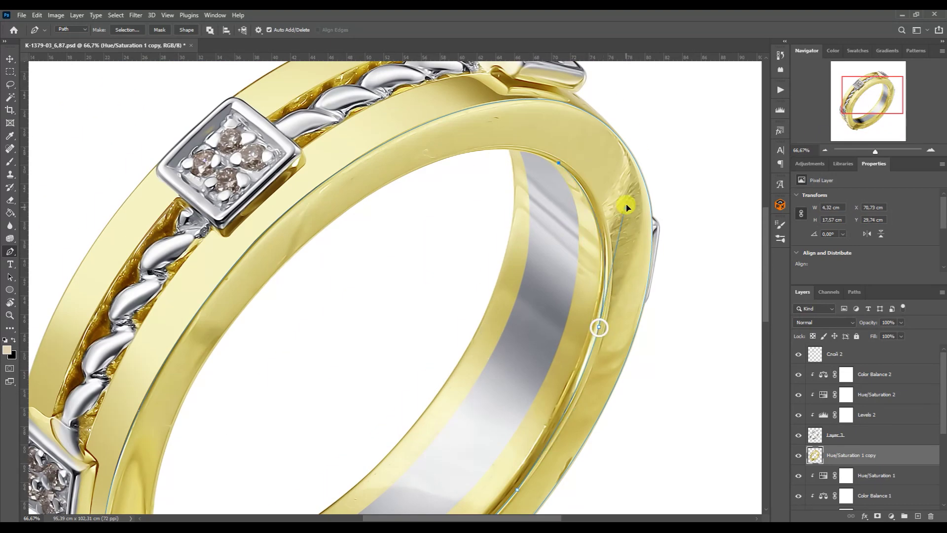
pyautogui.moveTo(560, 164); pyautogui.dragTo(500, 127)
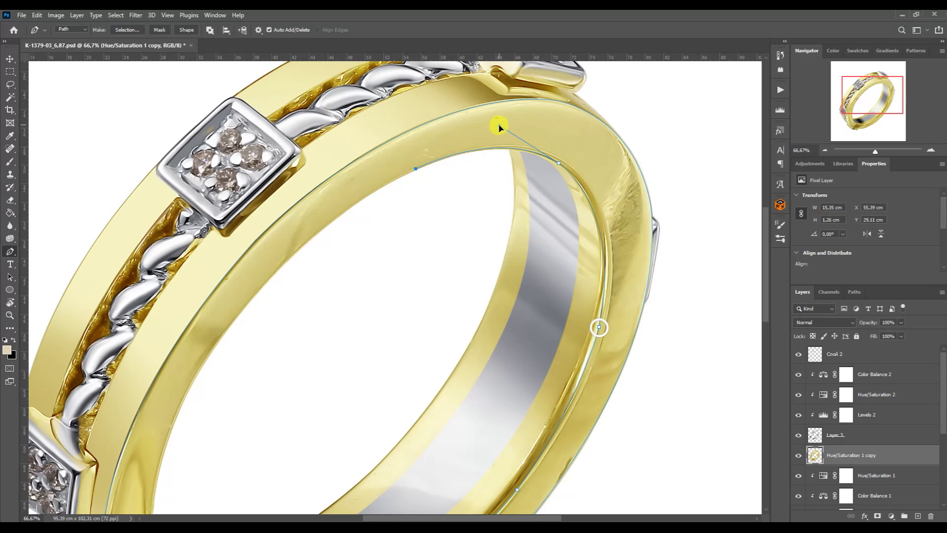
pyautogui.hotkey('ctrl', 'z')
pyautogui.hotkey('ctrl', 'z')
pyautogui.moveTo(410, 172); pyautogui.dragTo(236, 263)
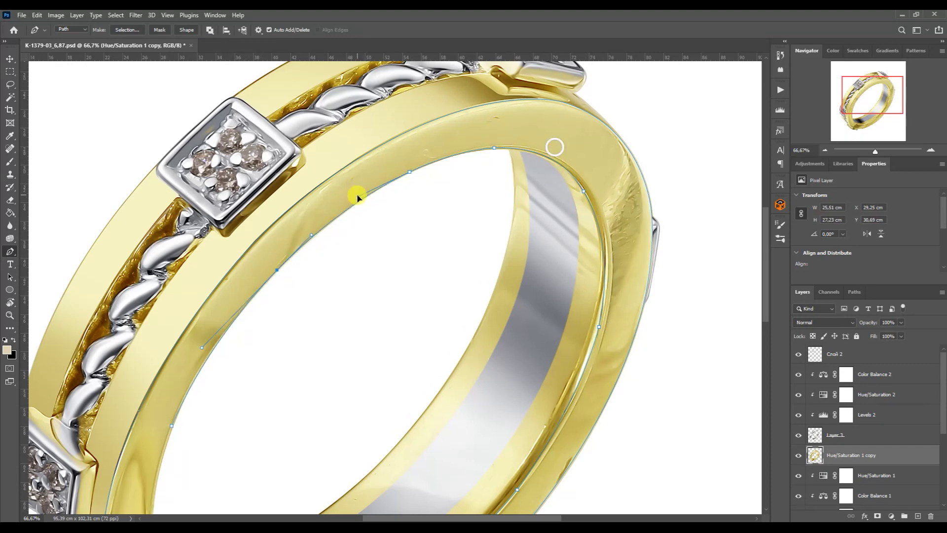
pyautogui.moveTo(848, 90); pyautogui.dragTo(837, 101)
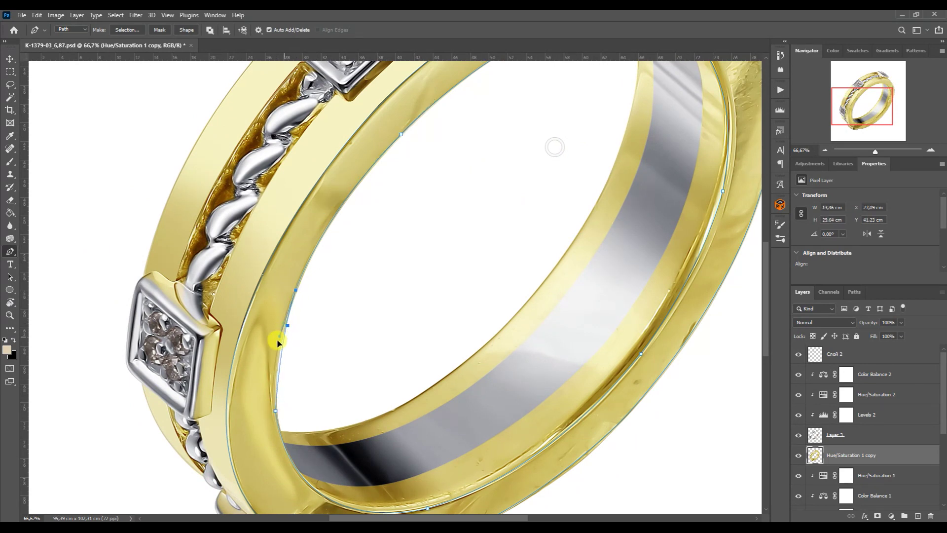
pyautogui.click(284, 325)
pyautogui.click(322, 235)
# Copy the traced front face onto a new layer, and hide it along with Hue/Saturation 1 copy and Hue/Saturation 1
pyautogui.click(854, 292)
pyautogui.click(802, 292)
pyautogui.scroll(1, 868, 424)
pyautogui.click(799, 392)
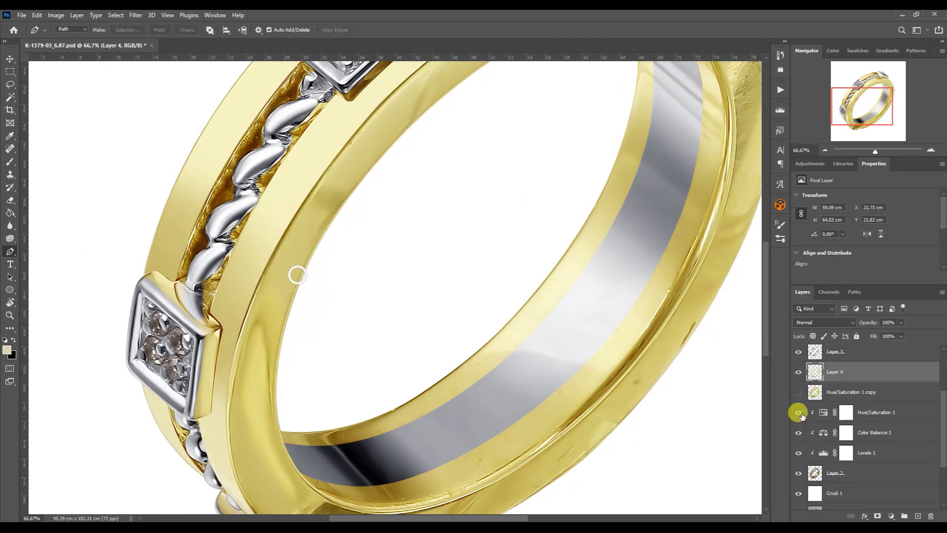
pyautogui.click(799, 412)
pyautogui.click(798, 371)
pyautogui.click(825, 150)
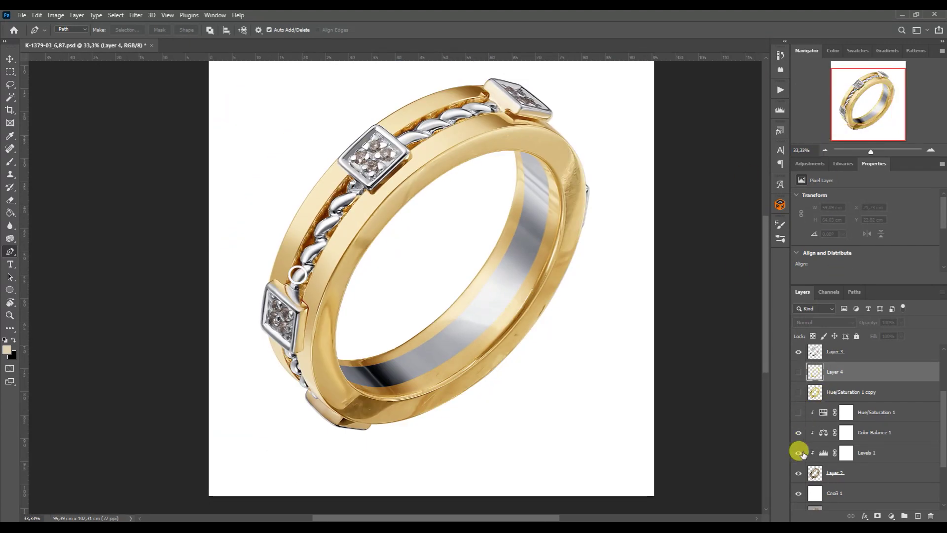
# Set the Color Balance 1 midtones to Cyan/Red 0, Magenta/Green +4 and Yellow/Blue -77, and compare with Hue/Saturation 1
pyautogui.click(846, 432)
pyautogui.moveTo(863, 217); pyautogui.dragTo(862, 215)
pyautogui.moveTo(823, 251); pyautogui.dragTo(811, 250)
pyautogui.moveTo(860, 234); pyautogui.dragTo(856, 234)
pyautogui.moveTo(862, 217); pyautogui.dragTo(853, 219)
pyautogui.moveTo(811, 251); pyautogui.dragTo(854, 234)
pyautogui.click(796, 412)
pyautogui.click(796, 411)
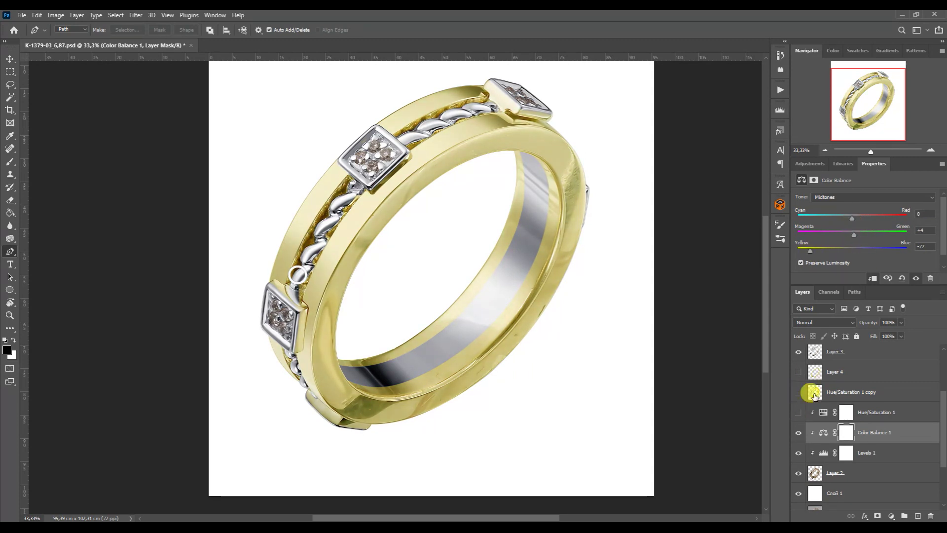
# Delete the Hue/Saturation 1, Color Balance 1 and Levels 1 adjustments and the Hue/Saturation 1 copy layer, keeping Layer 2 visible
pyautogui.click(815, 372)
pyautogui.click(820, 394)
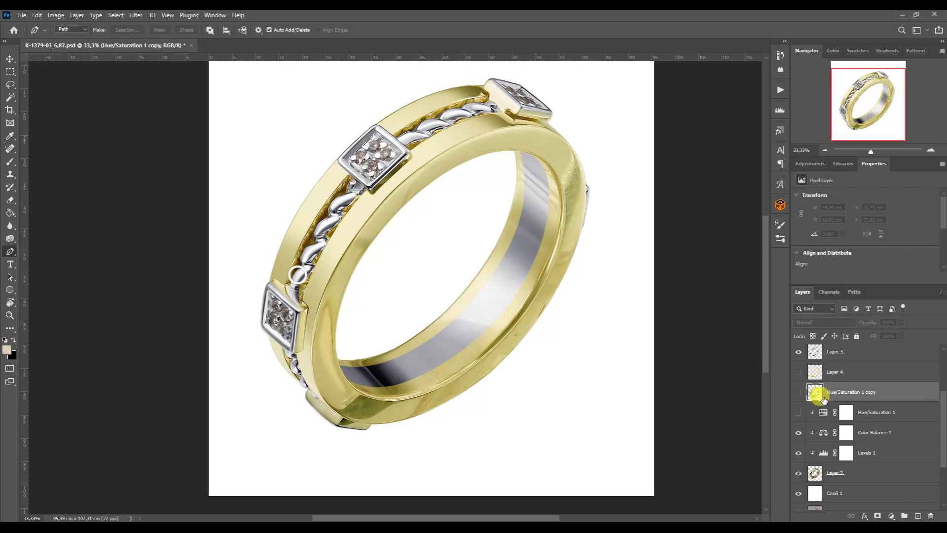
pyautogui.click(819, 373)
pyautogui.click(823, 412)
pyautogui.keyDown('shift'); pyautogui.click(814, 473); pyautogui.keyUp('shift')
pyautogui.moveTo(798, 433); pyautogui.dragTo(801, 494)
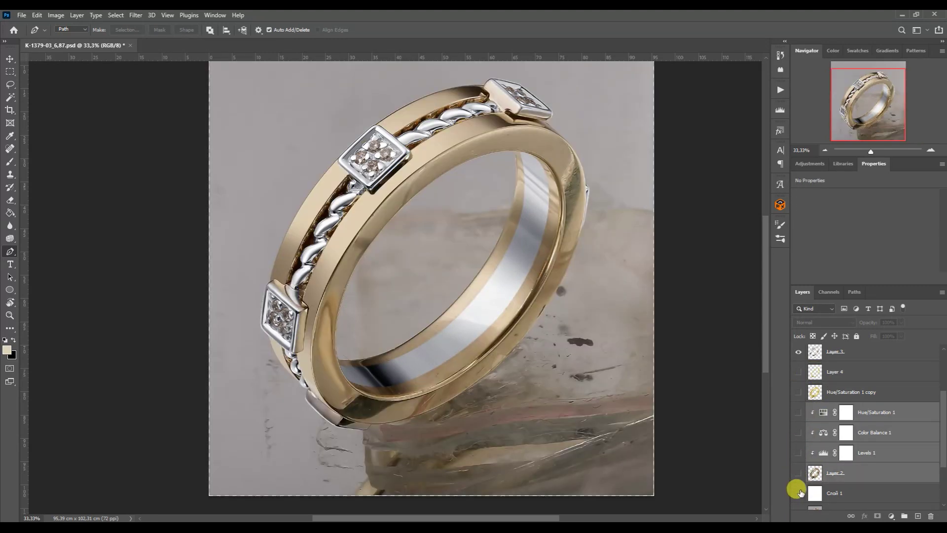
pyautogui.hotkey('ctrl', '-')
pyautogui.click(798, 492)
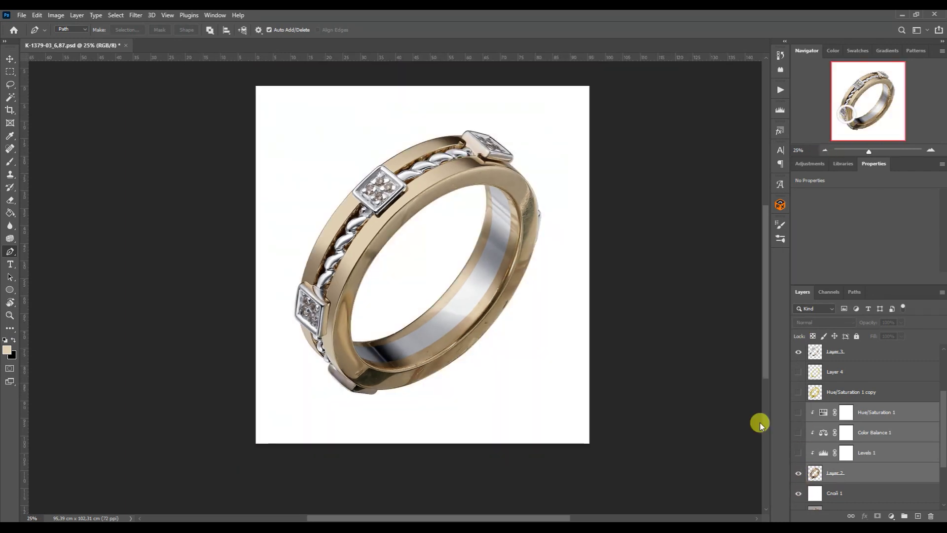
pyautogui.keyDown('ctrl'); pyautogui.click(821, 393); pyautogui.keyUp('ctrl')
pyautogui.press('Delete')
# Run the Red gold action on Layer 2, brighten the midtones in Levels 3 and open Color Balance 3
pyautogui.click(779, 90)
pyautogui.click(697, 205)
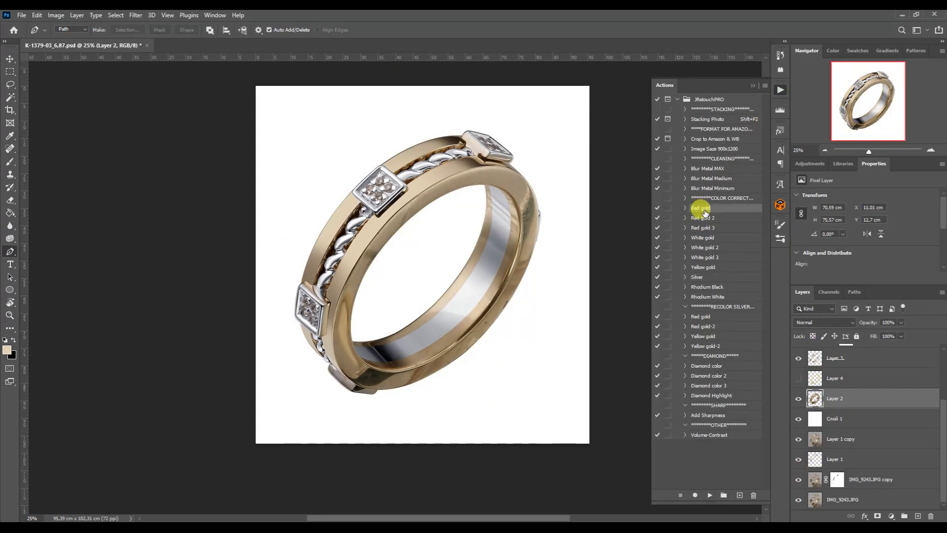
pyautogui.click(780, 91)
pyautogui.click(818, 417)
pyautogui.moveTo(866, 267); pyautogui.dragTo(840, 267)
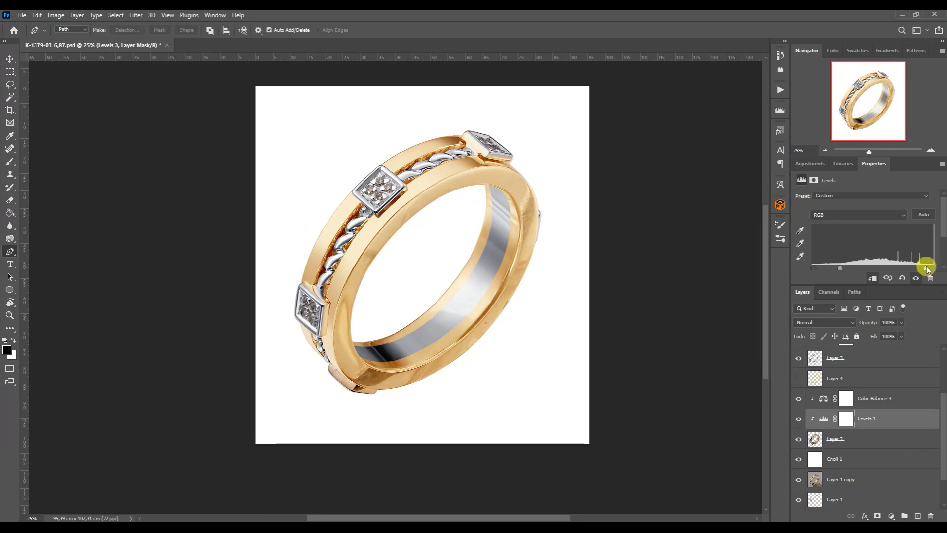
pyautogui.hotkey('alt', ']')
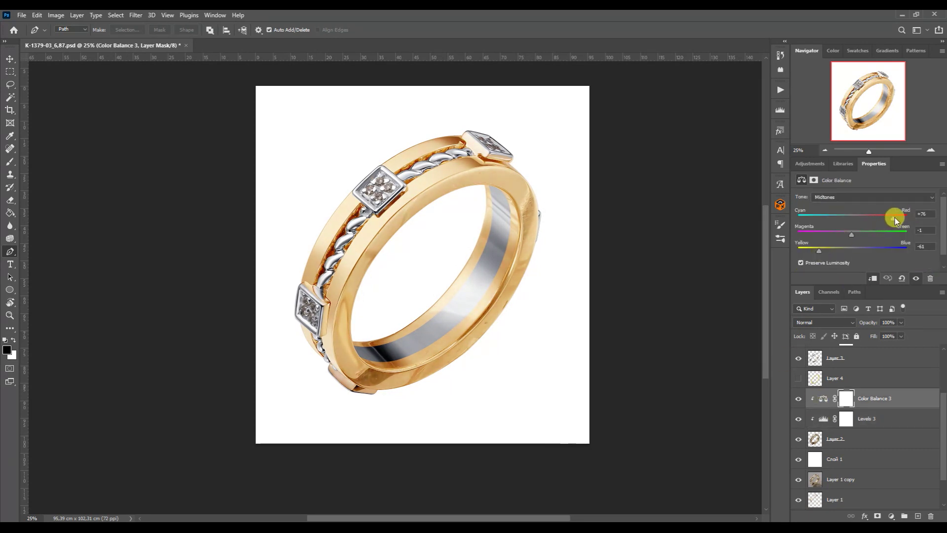
# Duplicate Layer 2 together with Levels 3 and Color Balance 3, and merge the duplicates into one layer
pyautogui.click(817, 380)
pyautogui.click(799, 378)
pyautogui.keyDown('ctrl'); pyautogui.click(815, 380); pyautogui.keyUp('ctrl')
pyautogui.hotkey('ctrl', 'd')
pyautogui.click(823, 402)
pyautogui.keyDown('shift'); pyautogui.click(822, 416); pyautogui.keyUp('shift')
pyautogui.keyDown('shift'); pyautogui.click(820, 437); pyautogui.keyUp('shift')
pyautogui.hotkey('ctrl', 'j')
pyautogui.hotkey('ctrl', 'e')
# Copy the front face area of the merged layer onto a new layer using Layer 4's outline, and delete Layer 4
pyautogui.keyDown('ctrl'); pyautogui.click(811, 377); pyautogui.keyUp('ctrl')
pyautogui.hotkey('ctrl', 'j')
pyautogui.click(811, 377)
pyautogui.press('Delete')
# Open the glare-parts file from the product parts folder in Photoshop and bring one curved gold glare piece into the ring document
pyautogui.moveTo(182, 527)
pyautogui.click(141, 483)
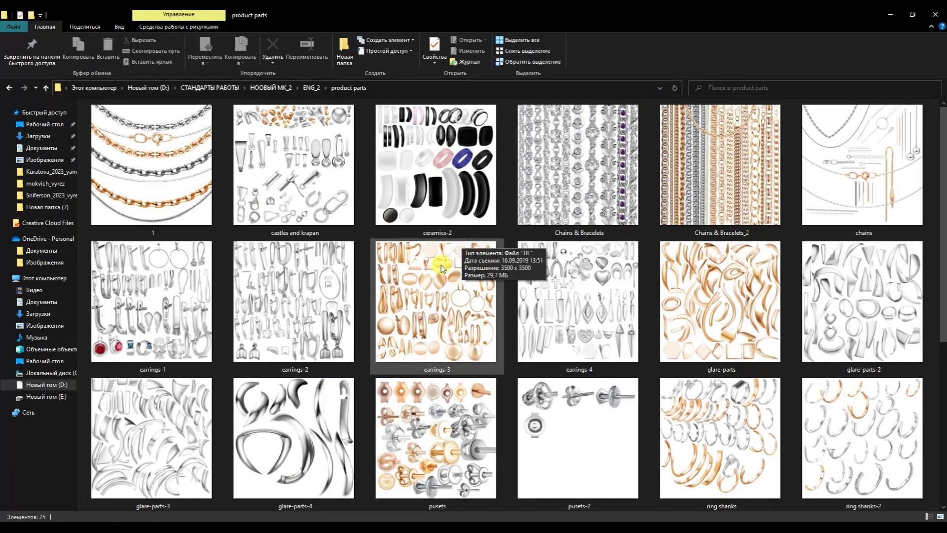
pyautogui.moveTo(697, 275); pyautogui.dragTo(462, 42)
pyautogui.press('v')
pyautogui.moveTo(315, 341); pyautogui.dragTo(543, 203)
# Add a Levels adjustment clipped to the Color Balance 3 copy layer, brightening the midtones and slightly lowering the white point
pyautogui.click(809, 163)
pyautogui.click(830, 186)
pyautogui.keyDown('alt'); pyautogui.click(826, 429); pyautogui.keyUp('alt')
pyautogui.doubleClick(930, 150)
pyautogui.moveTo(879, 104); pyautogui.dragTo(876, 94)
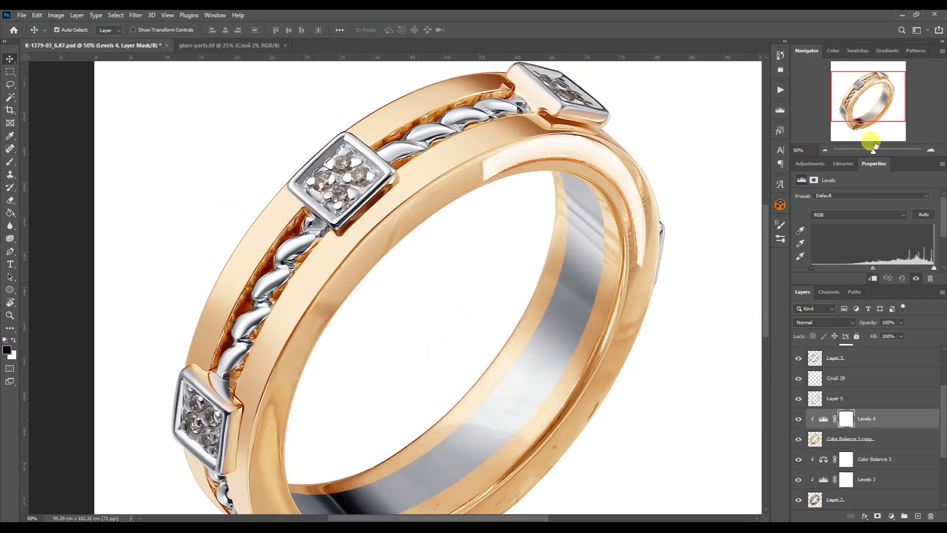
pyautogui.moveTo(868, 267); pyautogui.dragTo(847, 265)
pyautogui.moveTo(934, 267); pyautogui.dragTo(930, 267)
# Clip the glare piece Слой 29 to Layer 5, scale it to 131.4% and position it over the front face's upper right
pyautogui.click(838, 378)
pyautogui.keyDown('alt'); pyautogui.click(814, 388); pyautogui.keyUp('alt')
pyautogui.hotkey('ctrl', 't')
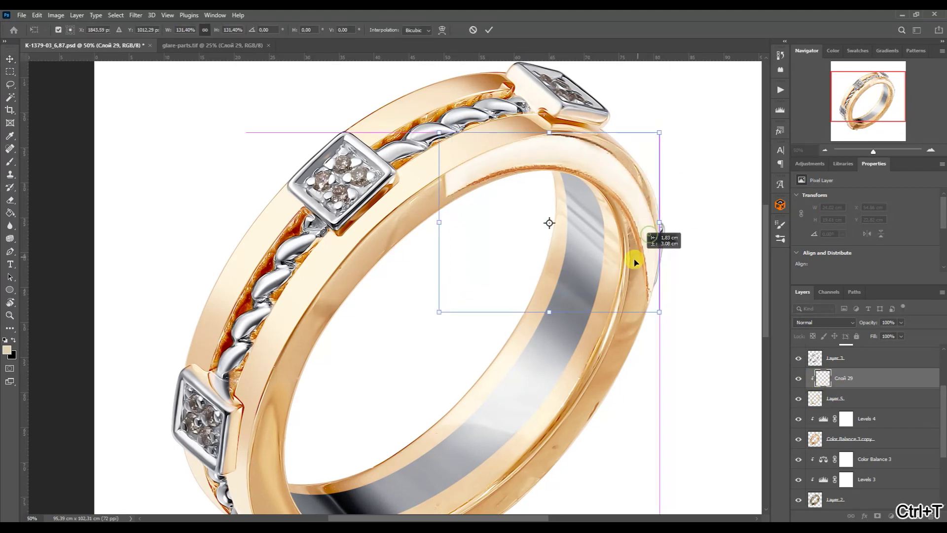
pyautogui.moveTo(646, 200); pyautogui.dragTo(641, 216)
# Warp the glare piece so it stretches along the top and right side of the front face
pyautogui.rightClick(632, 225)
pyautogui.click(654, 299)
pyautogui.moveTo(682, 349); pyautogui.dragTo(588, 464)
pyautogui.moveTo(499, 402); pyautogui.dragTo(359, 324)
pyautogui.moveTo(647, 294); pyautogui.dragTo(681, 291)
pyautogui.moveTo(664, 172); pyautogui.dragTo(649, 147)
pyautogui.moveTo(407, 350); pyautogui.dragTo(396, 422)
pyautogui.moveTo(404, 296); pyautogui.dragTo(271, 424)
pyautogui.moveTo(264, 365); pyautogui.dragTo(301, 335)
pyautogui.moveTo(626, 159); pyautogui.dragTo(625, 170)
pyautogui.moveTo(592, 376); pyautogui.dragTo(542, 485)
pyautogui.moveTo(713, 182); pyautogui.dragTo(735, 161)
pyautogui.press('Return')
# Refine the glare piece's fit on the front face with a second, slight warp
pyautogui.hotkey('ctrl', 't')
pyautogui.rightClick(617, 258)
pyautogui.click(637, 325)
pyautogui.moveTo(581, 312); pyautogui.dragTo(577, 312)
pyautogui.press('Return')
# Duplicate the glare piece, flip it vertically, rotate it to about 84.28° and place it over the front face's lower left
pyautogui.hotkey('ctrl', 'j')
pyautogui.hotkey('ctrl', '-')
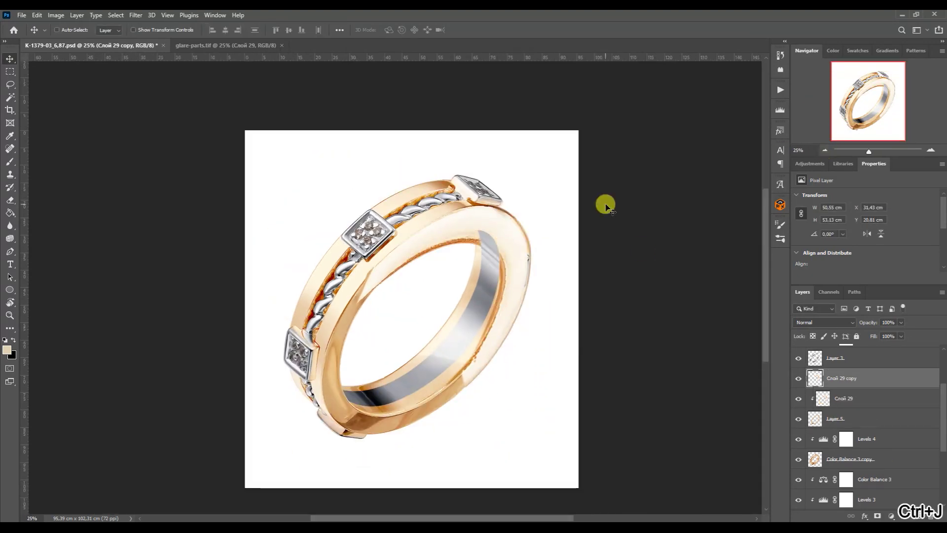
pyautogui.hotkey('ctrl', 't')
pyautogui.rightClick(513, 234)
pyautogui.click(564, 425)
pyautogui.moveTo(542, 296); pyautogui.dragTo(440, 389)
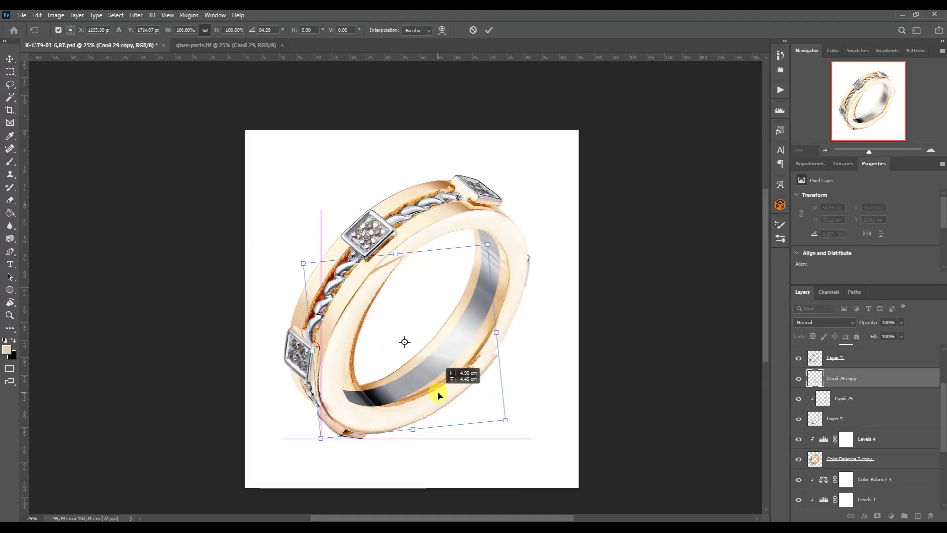
pyautogui.press('Return')
# Clip the duplicated glare piece to the front face and warp it to follow the left and lower curve
pyautogui.keyDown('alt'); pyautogui.click(819, 382); pyautogui.keyUp('alt')
pyautogui.hotkey('ctrl', 't')
pyautogui.rightClick(413, 275)
pyautogui.click(412, 343)
pyautogui.moveTo(434, 234); pyautogui.dragTo(389, 198)
pyautogui.moveTo(450, 414); pyautogui.dragTo(376, 446)
pyautogui.moveTo(317, 376); pyautogui.dragTo(313, 437)
pyautogui.moveTo(499, 374); pyautogui.dragTo(514, 376)
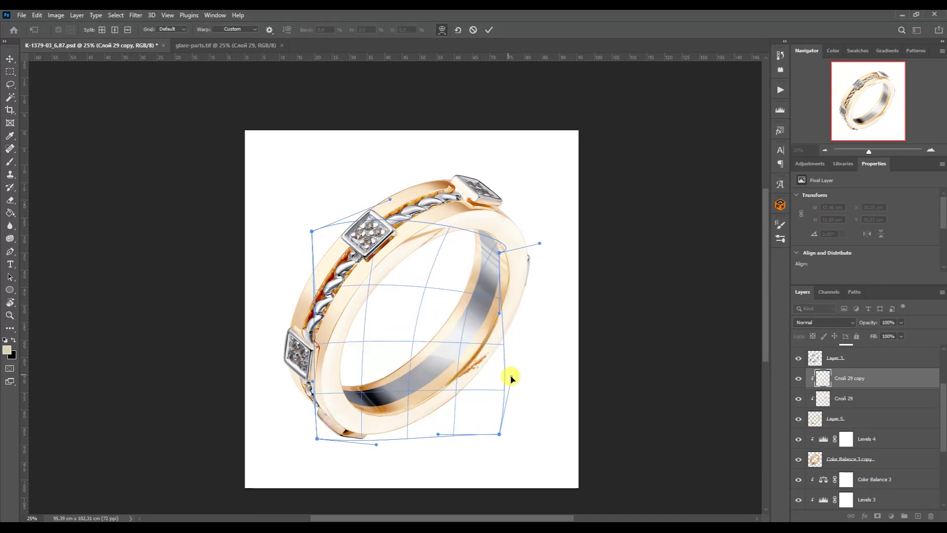
pyautogui.press('Return')
# Blend the two glare pieces with the Eraser and merge them, smoothing the result with the Blur Metal MAX action
pyautogui.press('e')
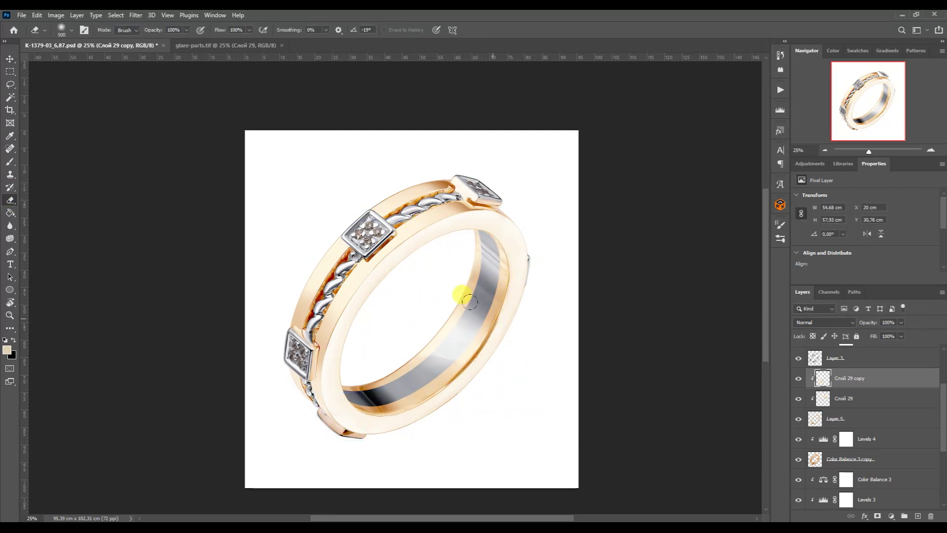
pyautogui.click(930, 150)
pyautogui.keyDown('shift'); pyautogui.click(824, 398); pyautogui.keyUp('shift')
pyautogui.hotkey('ctrl', 'e')
pyautogui.click(780, 89)
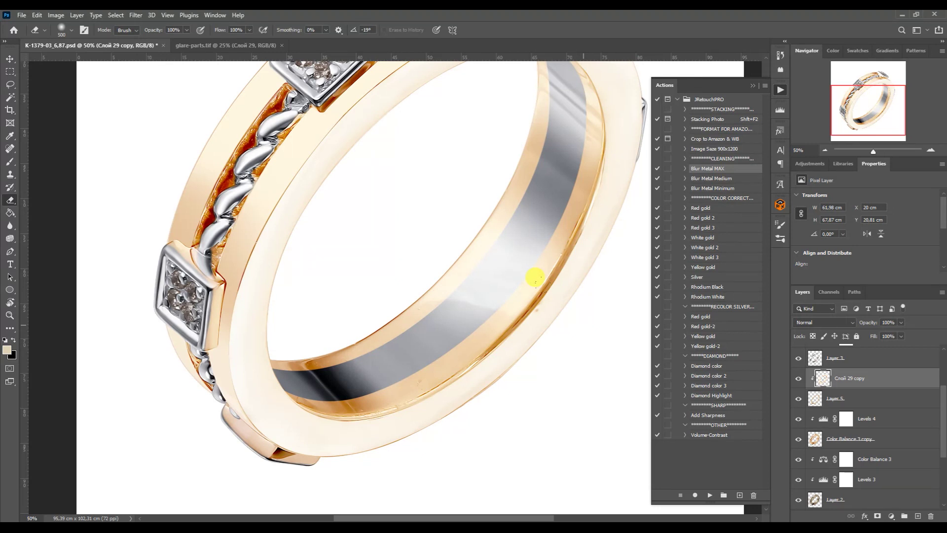
# Select the Color Balance 3 copy layer and hide Layer 2
pyautogui.press('p')
pyautogui.click(815, 439)
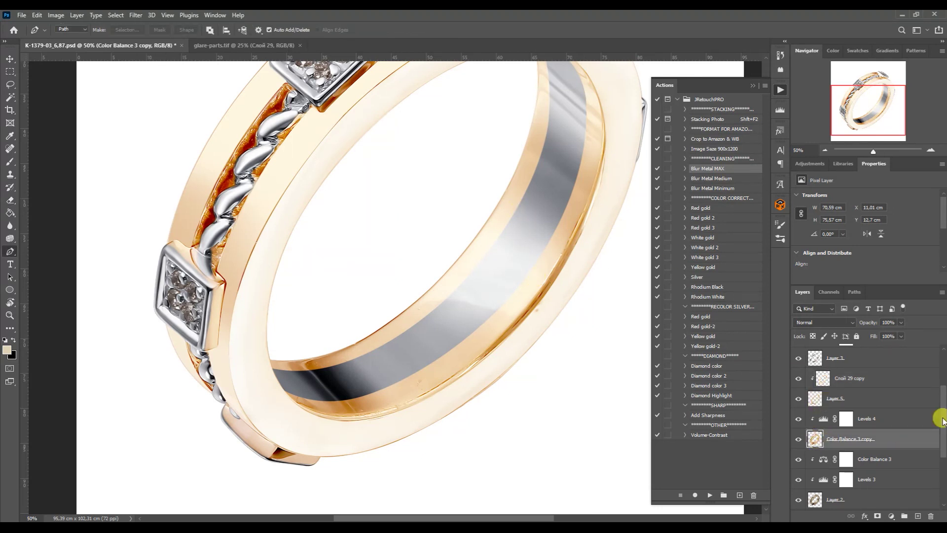
pyautogui.scroll(-2, 940, 416)
pyautogui.click(798, 456)
pyautogui.click(752, 86)
# Try to trace a pen path along the lower right inner edge of the front face
pyautogui.click(554, 322)
pyautogui.click(355, 454)
pyautogui.moveTo(554, 322); pyautogui.dragTo(471, 427)
pyautogui.scroll(2, 430, 490)
pyautogui.moveTo(512, 365); pyautogui.dragTo(633, 209)
pyautogui.moveTo(391, 397); pyautogui.dragTo(494, 433)
pyautogui.click(792, 312)
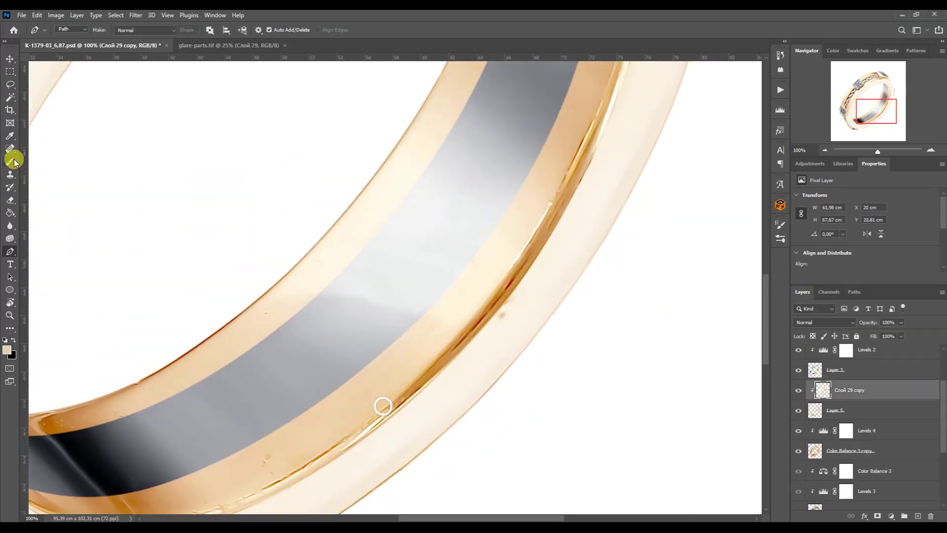
# Smooth out the brown spot on the front face's lower right in the Слой 29 copy layer with the Mixer Brush
pyautogui.click(12, 161)
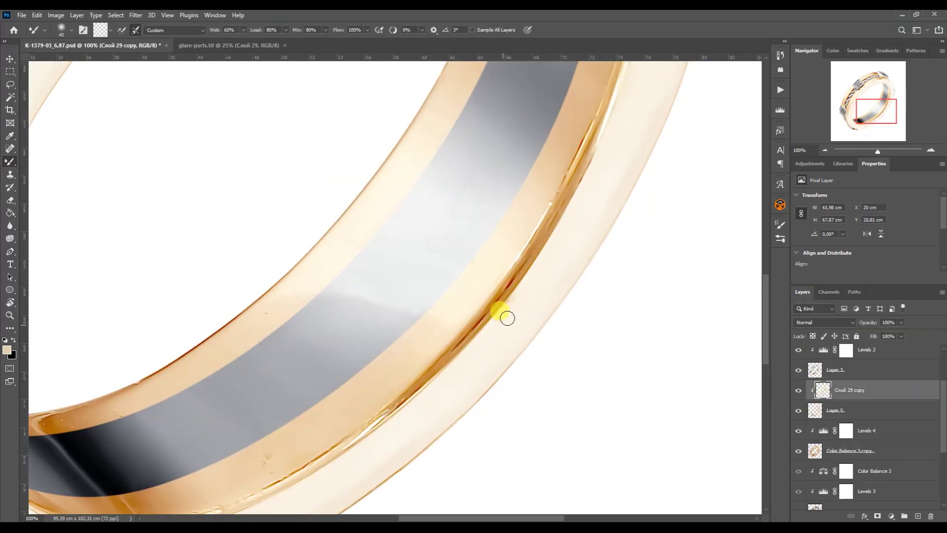
pyautogui.click(824, 150)
pyautogui.click(825, 149)
pyautogui.click(825, 150)
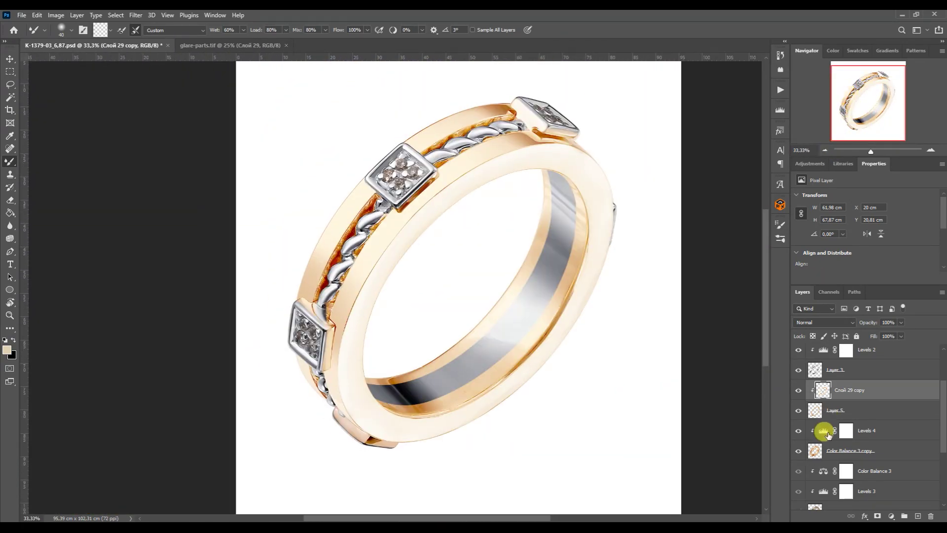
# Merge Levels 4 and its base layer into a new copy, duplicate that copy and clip the duplicate to it
pyautogui.click(821, 432)
pyautogui.hotkey('ctrl', 'alt', 'e')
pyautogui.hotkey('ctrl', 'j')
pyautogui.hotkey('ctrl', 'alt', 'g')
# Paint along the edges of the front face on Levels 4 copy 2 with gold tones sampled from the ring
pyautogui.press('b')
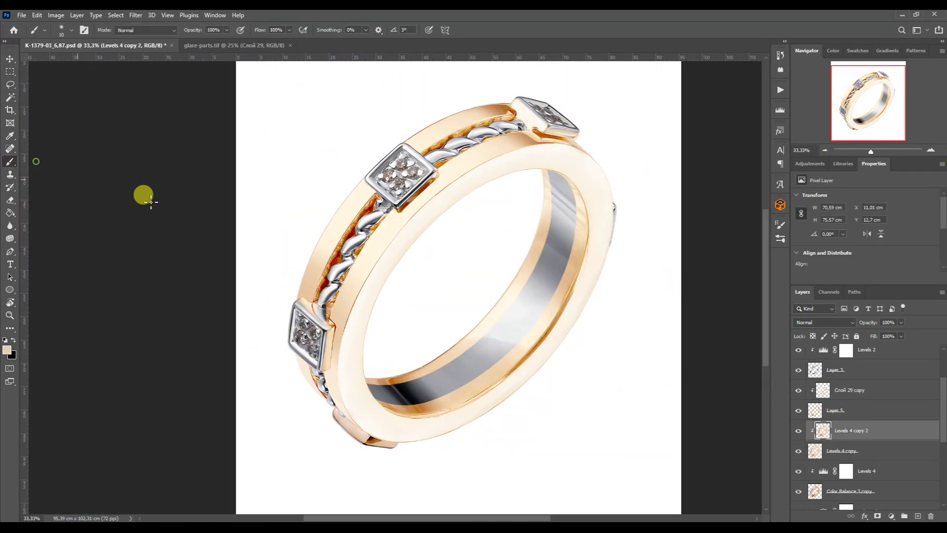
pyautogui.hotkey('ctrl', '1')
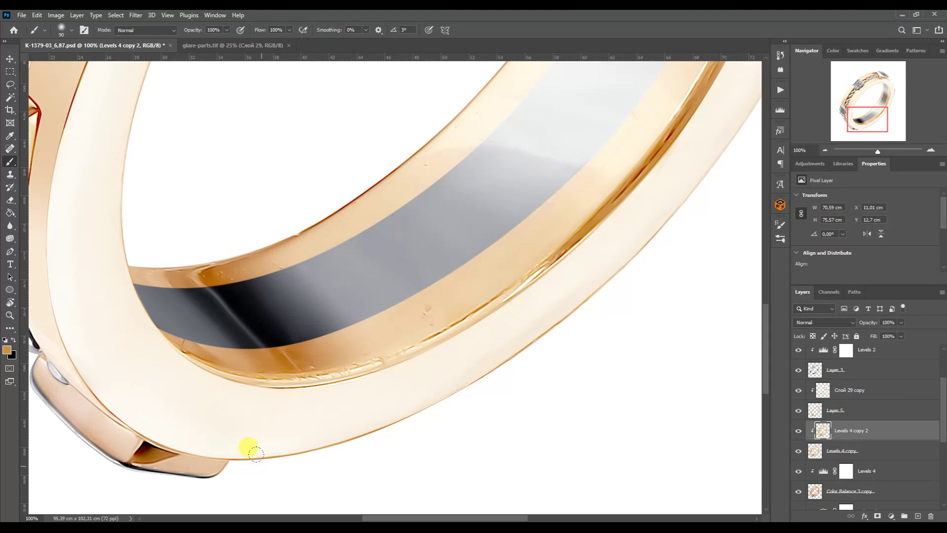
pyautogui.scroll(5, 681, 190)
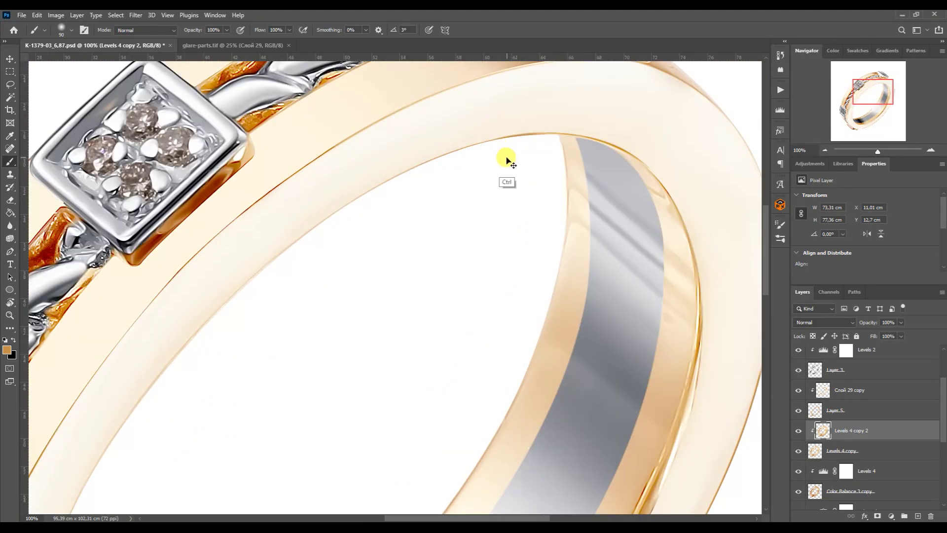
pyautogui.hotkey('ctrl', 'z')
pyautogui.hotkey('ctrl', 'z')
pyautogui.keyDown('alt'); pyautogui.click(280, 252); pyautogui.keyUp('alt')
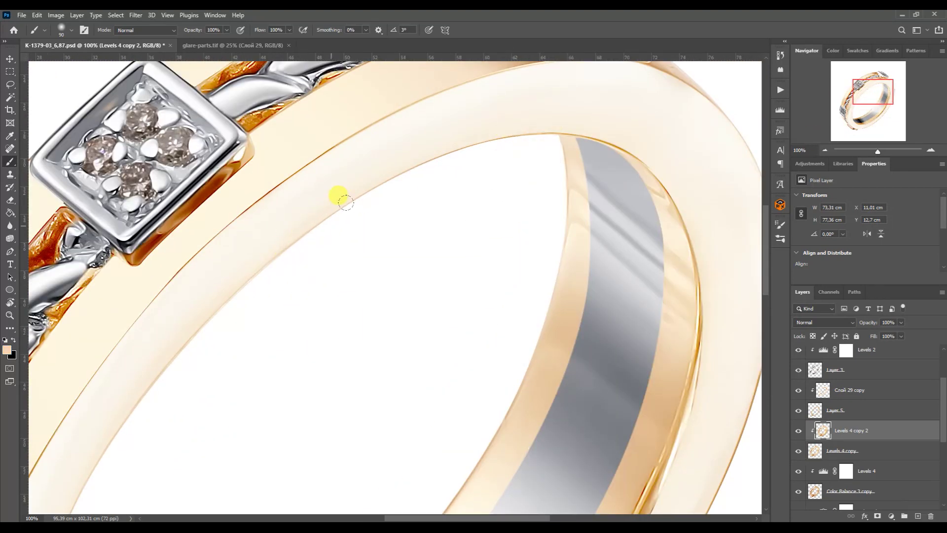
pyautogui.moveTo(873, 92)
pyautogui.mouseDown()
pyautogui.moveTo(852, 104)
pyautogui.moveTo(853, 116)
pyautogui.moveTo(878, 105)
pyautogui.mouseUp()
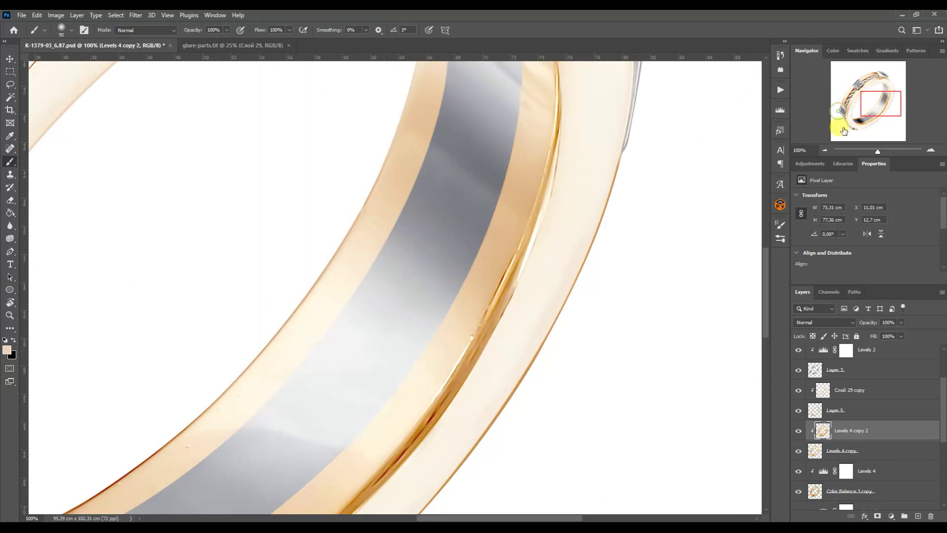
# Start a pen path along the inner gold rim's outer edge, from its lower left across the bottom
pyautogui.click(824, 150)
pyautogui.click(824, 150)
pyautogui.press('p')
pyautogui.click(157, 450)
pyautogui.click(370, 406)
pyautogui.moveTo(157, 449); pyautogui.dragTo(236, 491)
pyautogui.click(251, 431)
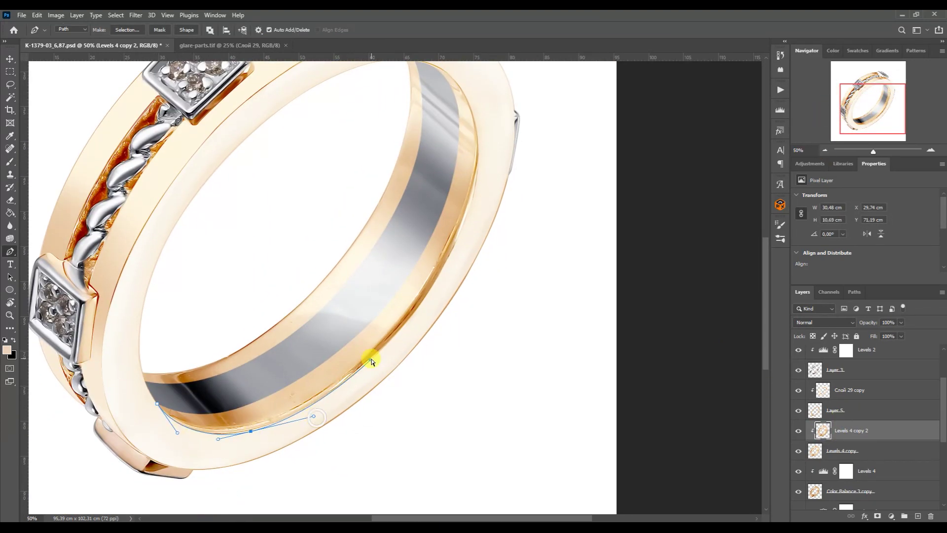
# Continue the pen path up the inner gold rim's outer edge and back down along the grey band to close it
pyautogui.click(478, 144)
pyautogui.moveTo(388, 343); pyautogui.dragTo(491, 241)
pyautogui.click(473, 199)
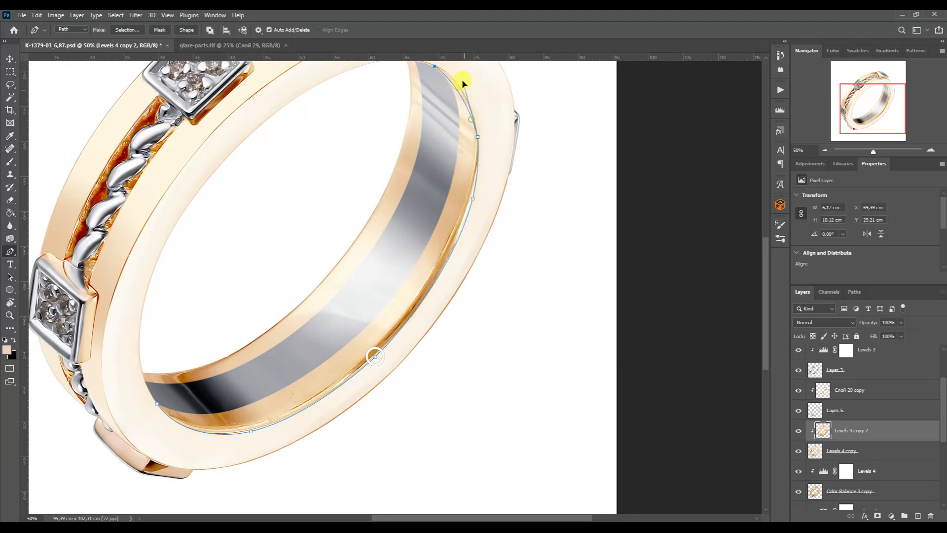
pyautogui.moveTo(458, 104); pyautogui.dragTo(501, 115)
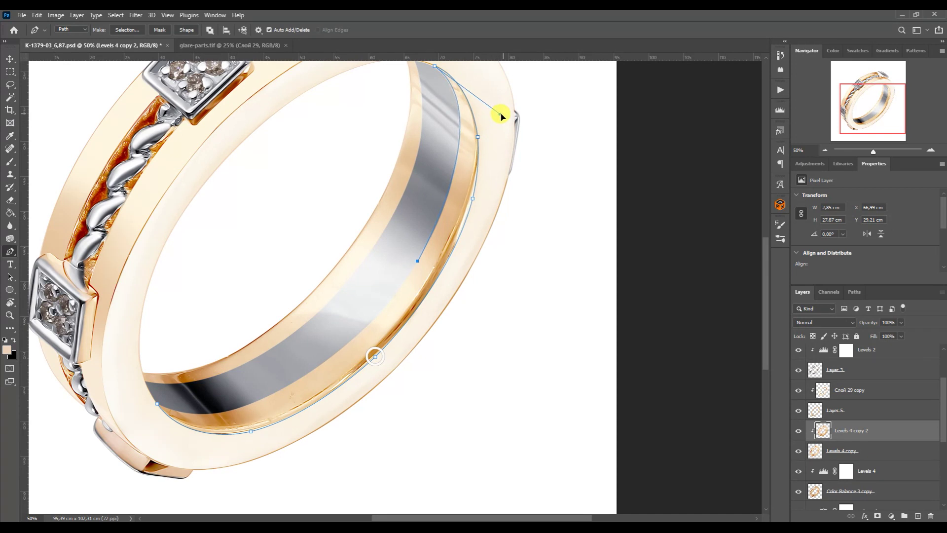
pyautogui.moveTo(246, 410); pyautogui.dragTo(350, 374)
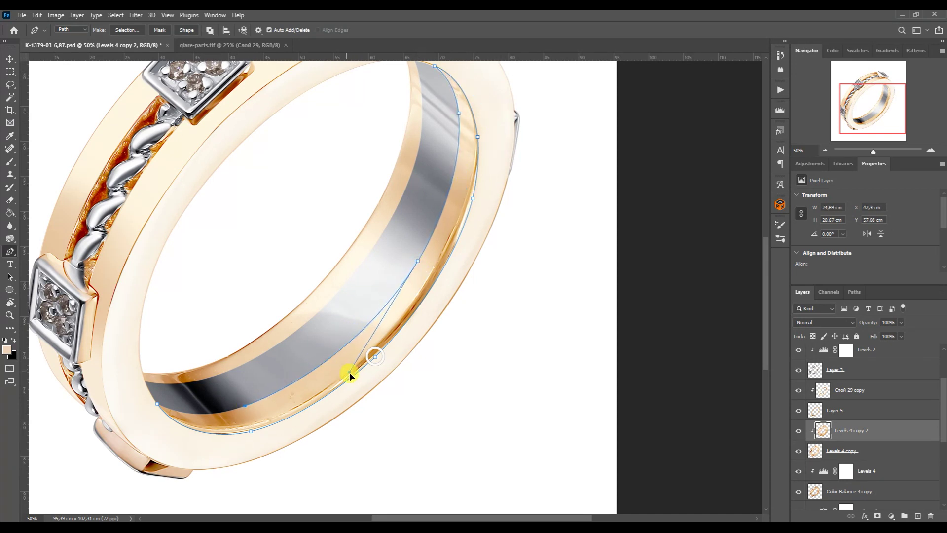
pyautogui.moveTo(231, 412); pyautogui.dragTo(225, 413)
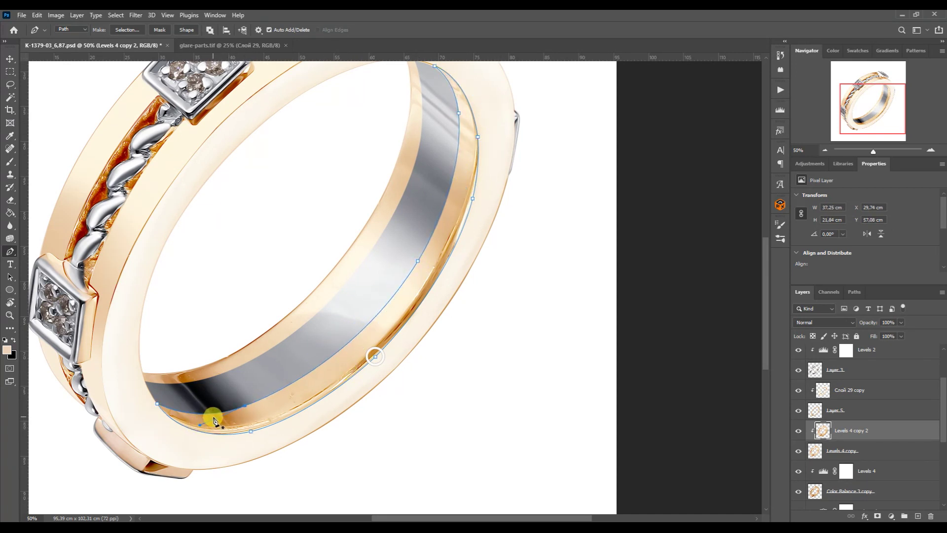
# Load the rim path as a selection, smooth the gold rim inside it with the Mixer Brush, and deselect
pyautogui.click(855, 292)
pyautogui.hotkey('ctrl', 'Return')
pyautogui.click(10, 161)
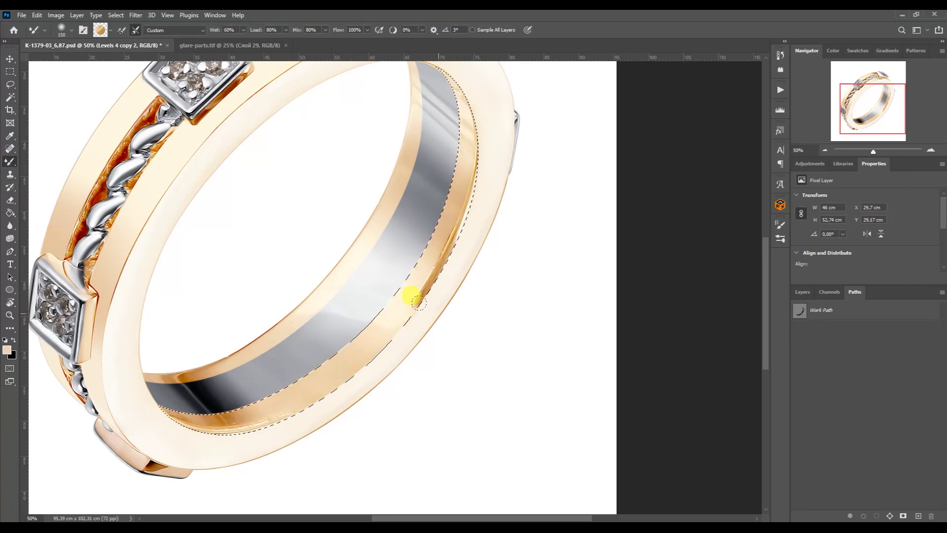
pyautogui.moveTo(244, 425); pyautogui.dragTo(214, 429)
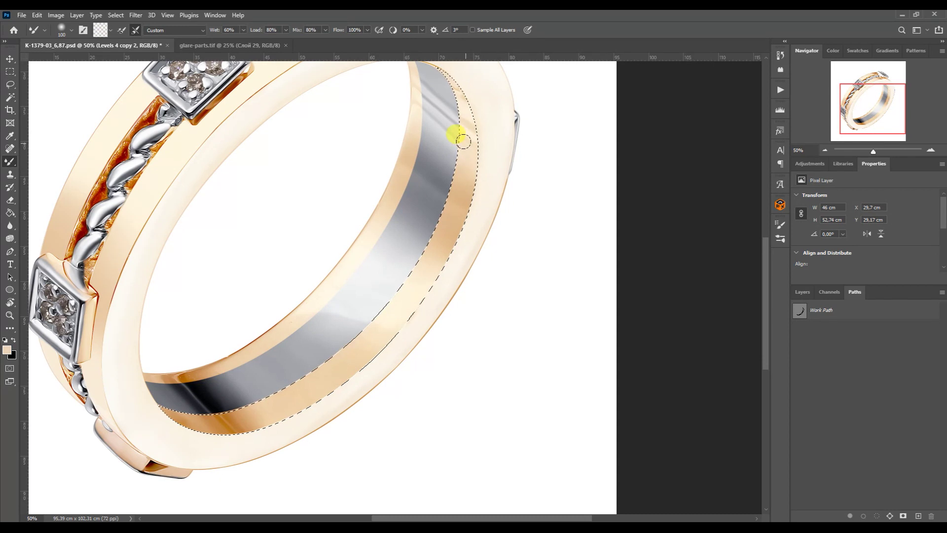
pyautogui.hotkey('ctrl', 'd')
# Draw a thin crescent path along the inner rim's lower-right outer edge and load it as a selection
pyautogui.hotkey('ctrl', '-')
pyautogui.press('p')
pyautogui.click(339, 415)
pyautogui.moveTo(487, 232); pyautogui.dragTo(476, 369)
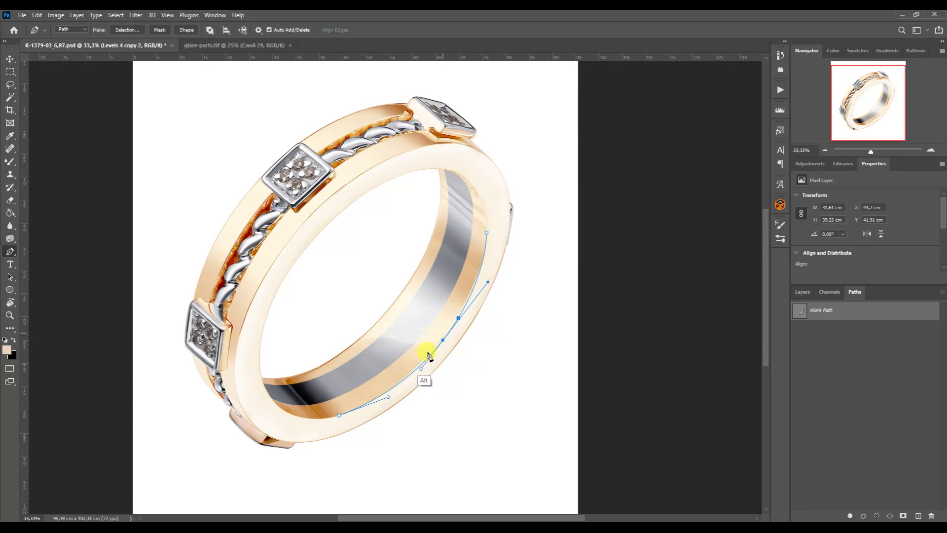
pyautogui.moveTo(484, 252); pyautogui.dragTo(466, 371)
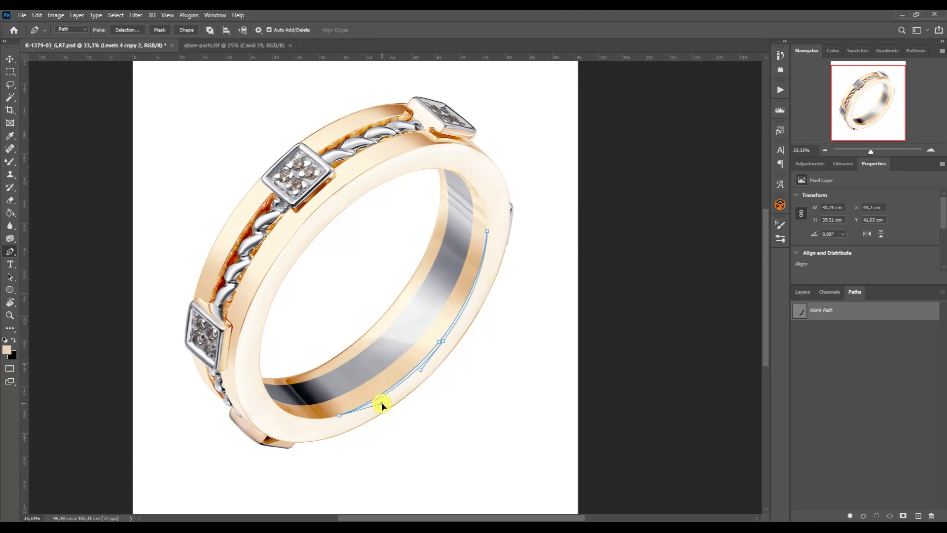
pyautogui.hotkey('ctrl', 'Return')
# Paint the crescent selection dark red-brown on a new layer above Слой 29 copy, then deselect
pyautogui.press('b')
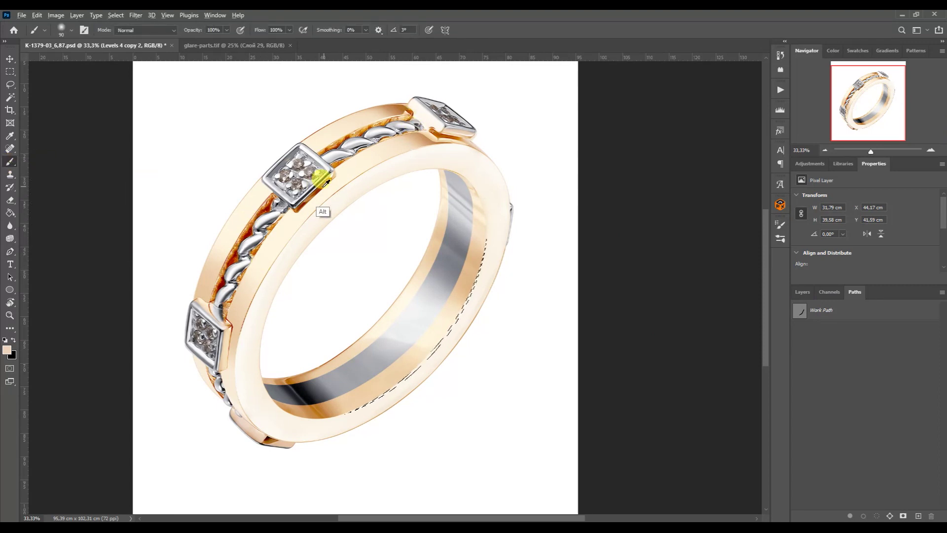
pyautogui.hotkey('ctrl', 'z')
pyautogui.click(803, 292)
pyautogui.click(835, 389)
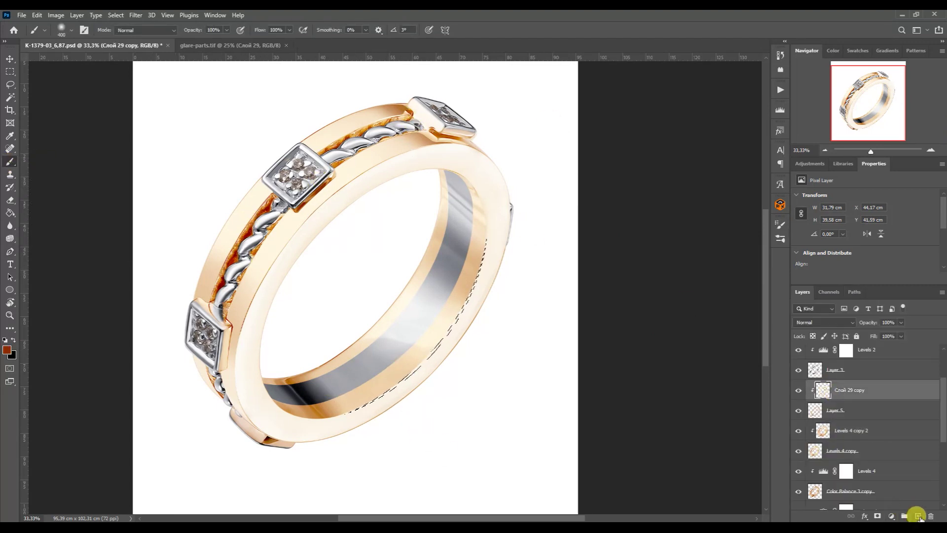
pyautogui.click(917, 515)
pyautogui.moveTo(351, 411); pyautogui.dragTo(488, 245)
pyautogui.hotkey('ctrl', 'd')
# Outline a thin crescent along the front face's upper-left outer edge, paint it dark red-brown on Layer 6, and deselect
pyautogui.press('p')
pyautogui.click(425, 147)
pyautogui.moveTo(237, 347); pyautogui.dragTo(265, 188)
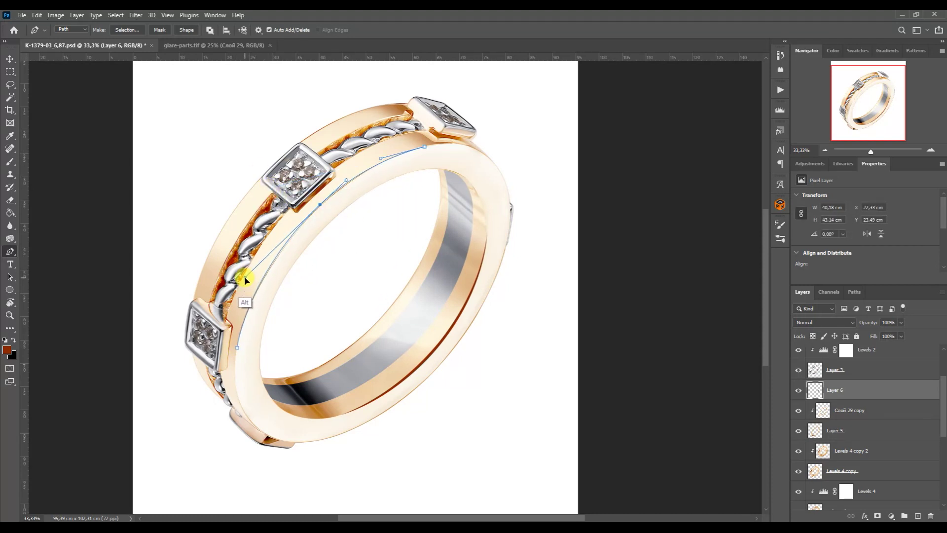
pyautogui.moveTo(238, 348); pyautogui.dragTo(287, 184)
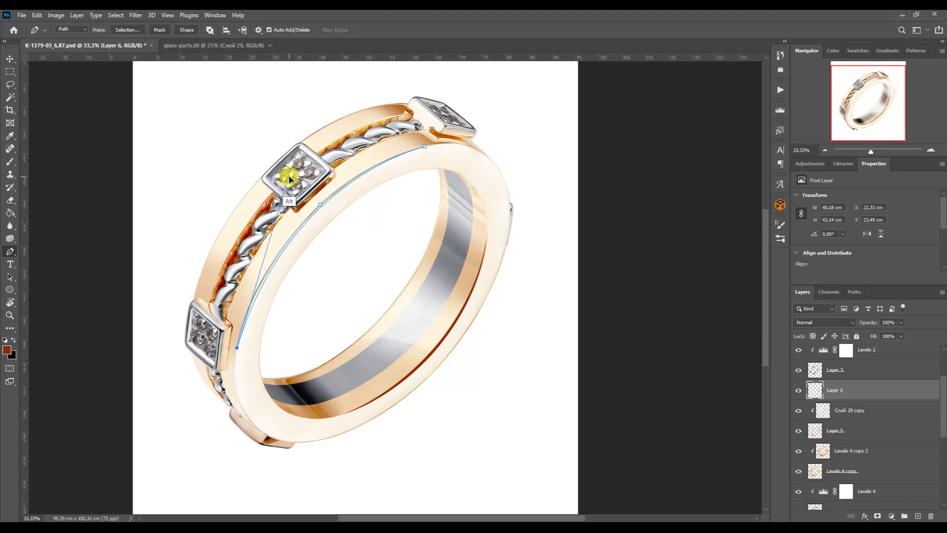
pyautogui.click(854, 291)
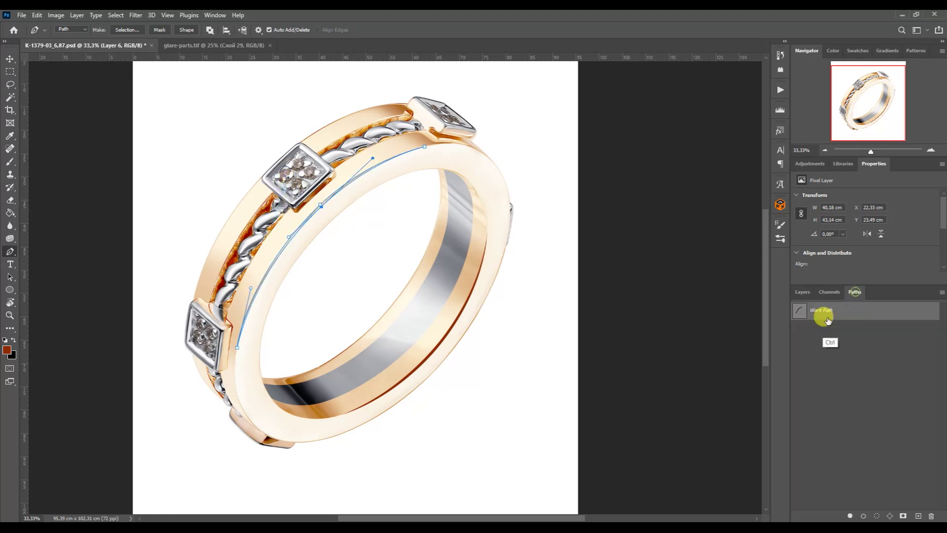
pyautogui.press('b')
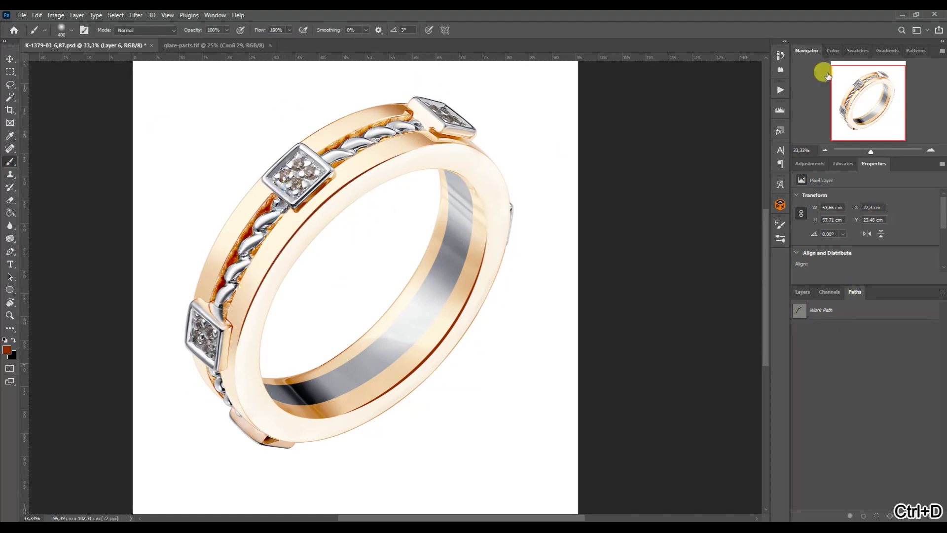
pyautogui.click(820, 69)
# Merge copies of the gold layers below Layer 6 into a new layer and clip a duplicate to it
pyautogui.click(803, 291)
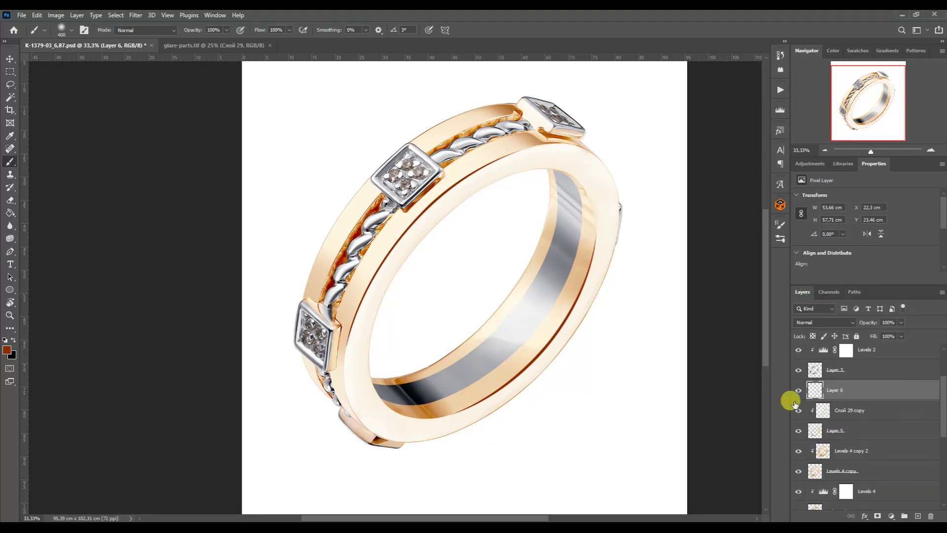
pyautogui.click(809, 410)
pyautogui.hotkey('ctrl', 'j')
pyautogui.hotkey('ctrl', 'j')
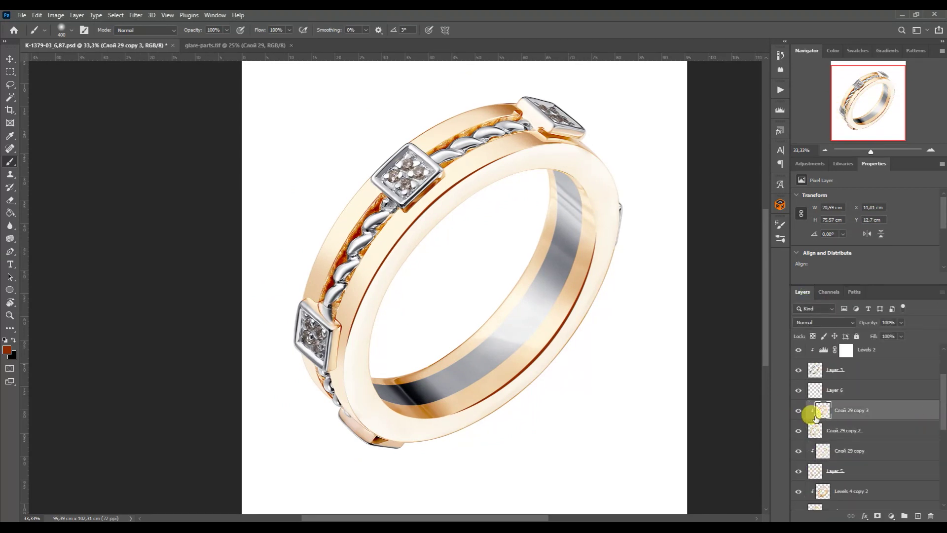
# Blur the clipped Слой 29 copy 3 layer and hide the blur behind a black layer mask
pyautogui.click(139, 16)
pyautogui.click(302, 165)
pyautogui.moveTo(393, 447); pyautogui.dragTo(419, 450)
pyautogui.click(508, 317)
pyautogui.click(877, 516)
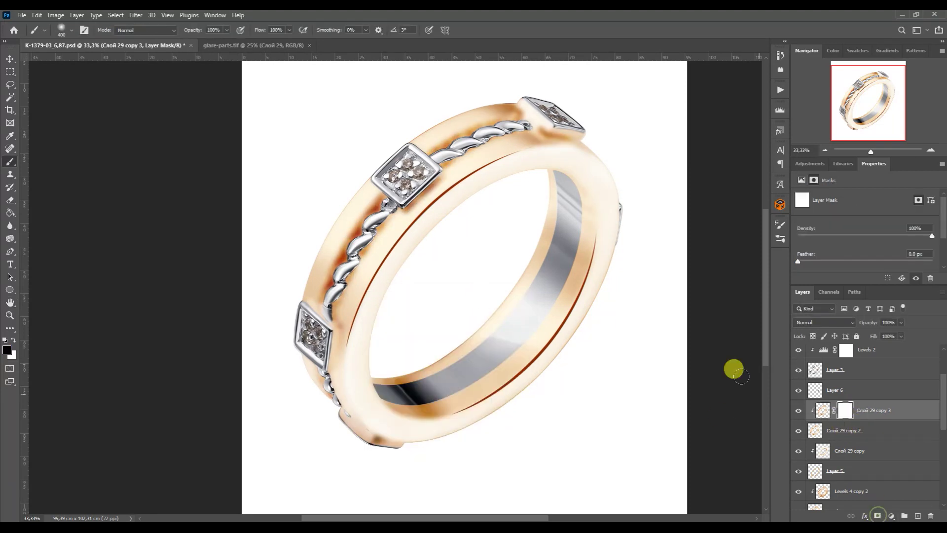
pyautogui.hotkey('ctrl', 'i')
# Paint white on the mask of Слой 29 copy 3 along the front face's outer edge to reveal the blur there
pyautogui.hotkey('ctrl', '+')
pyautogui.hotkey('ctrl', '+')
pyautogui.click(873, 88)
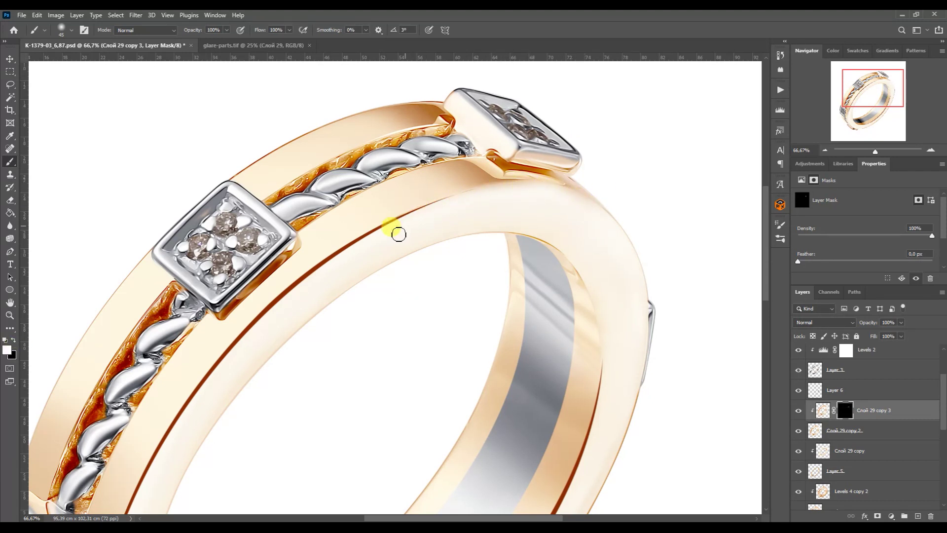
pyautogui.moveTo(247, 341); pyautogui.dragTo(283, 262)
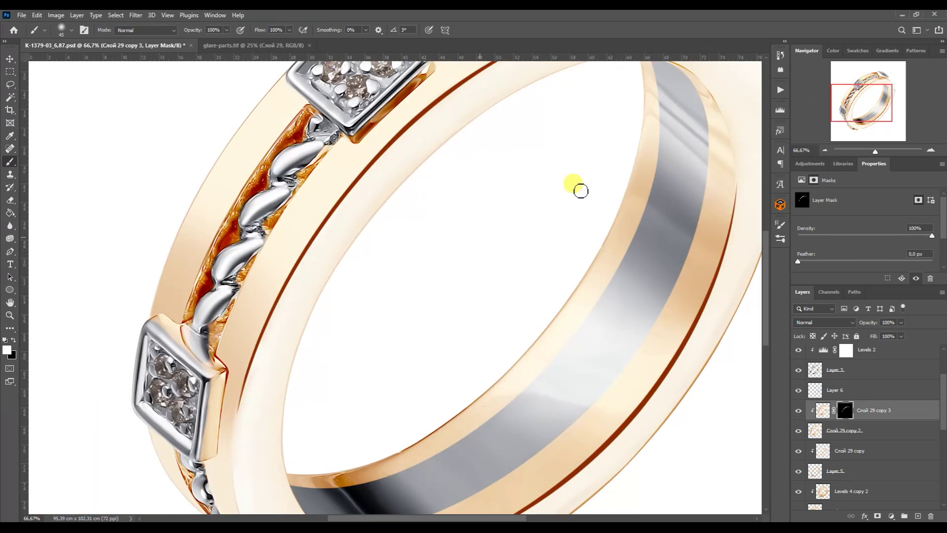
pyautogui.scroll(-3, 310, 348)
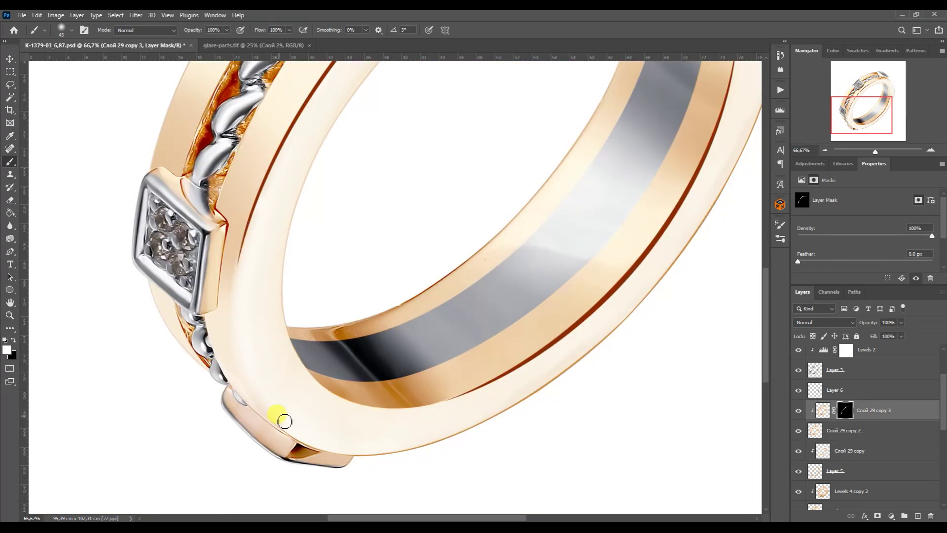
pyautogui.moveTo(856, 122)
pyautogui.mouseDown()
pyautogui.moveTo(850, 106)
pyautogui.moveTo(846, 117)
pyautogui.mouseUp()
pyautogui.click(825, 150)
pyautogui.click(825, 150)
pyautogui.click(826, 150)
pyautogui.click(803, 527)
pyautogui.click(824, 475)
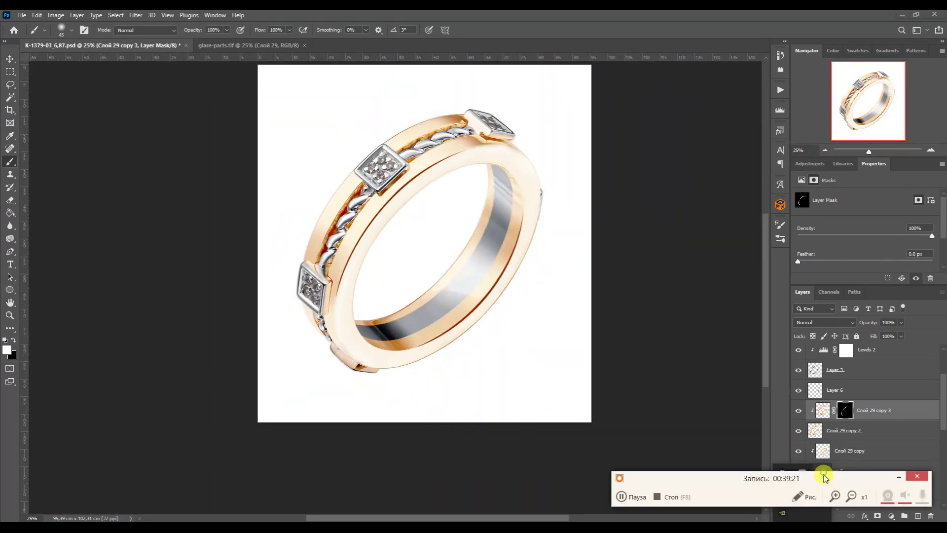
# Open diamond.tif and copy its diamond into the ring document above the Слой 2 layer
pyautogui.click(931, 150)
pyautogui.scroll(3, 833, 375)
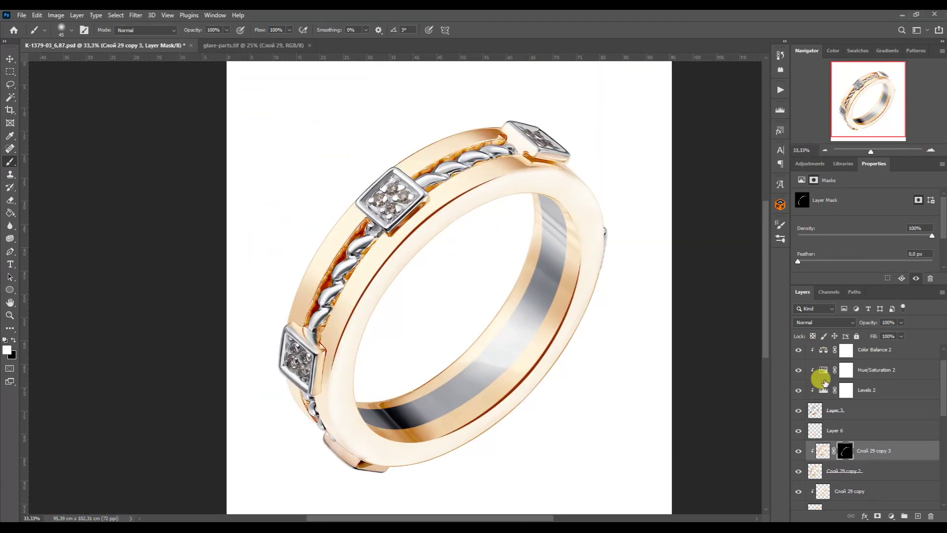
pyautogui.click(834, 353)
pyautogui.click(211, 482)
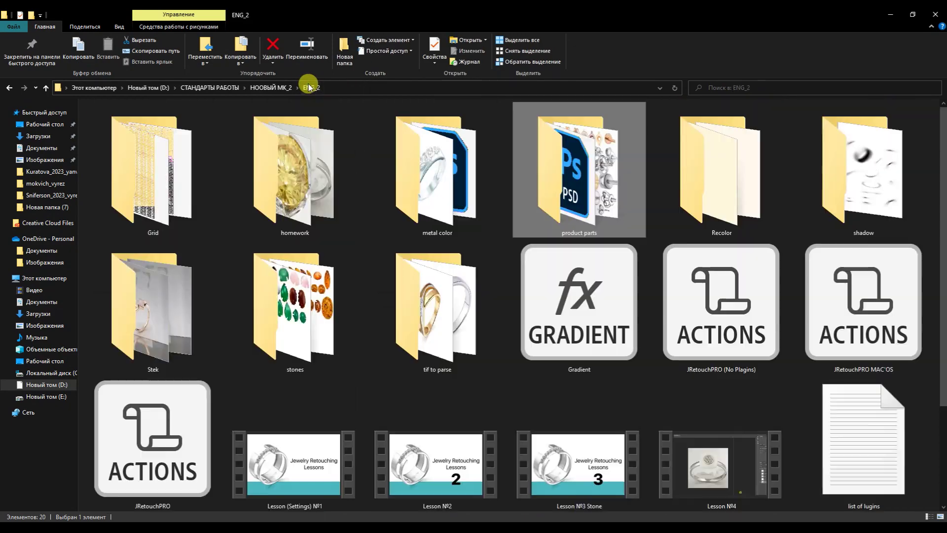
pyautogui.doubleClick(402, 260)
pyautogui.moveTo(726, 164); pyautogui.dragTo(434, 35)
pyautogui.click(10, 58)
pyautogui.moveTo(528, 474); pyautogui.dragTo(383, 172)
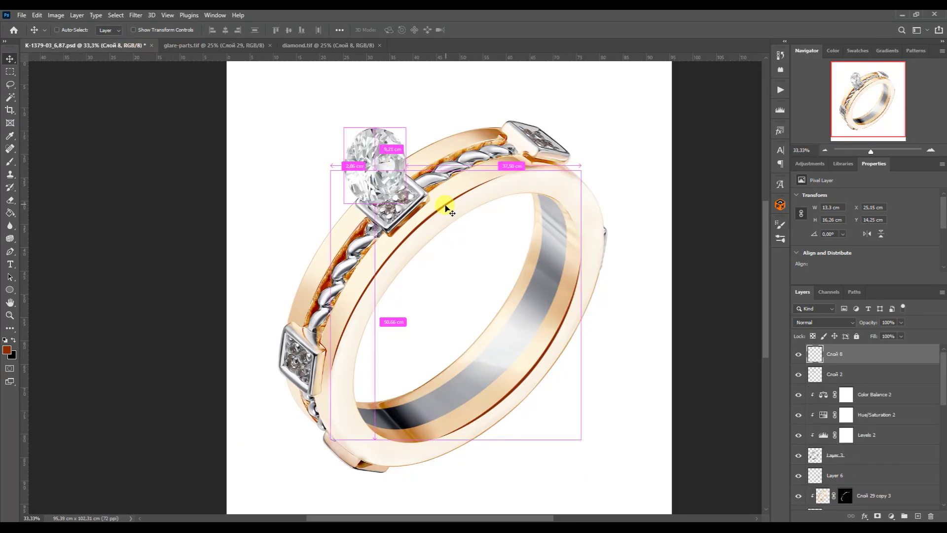
# Shrink the diamond to about 32%, rotate it -135° and move it onto the middle plate's left stone
pyautogui.hotkey('ctrl', 't')
pyautogui.moveTo(413, 211); pyautogui.dragTo(381, 110)
pyautogui.moveTo(423, 161); pyautogui.dragTo(361, 167)
pyautogui.click(931, 150)
pyautogui.click(930, 150)
pyautogui.click(855, 80)
pyautogui.moveTo(274, 267); pyautogui.dragTo(332, 360)
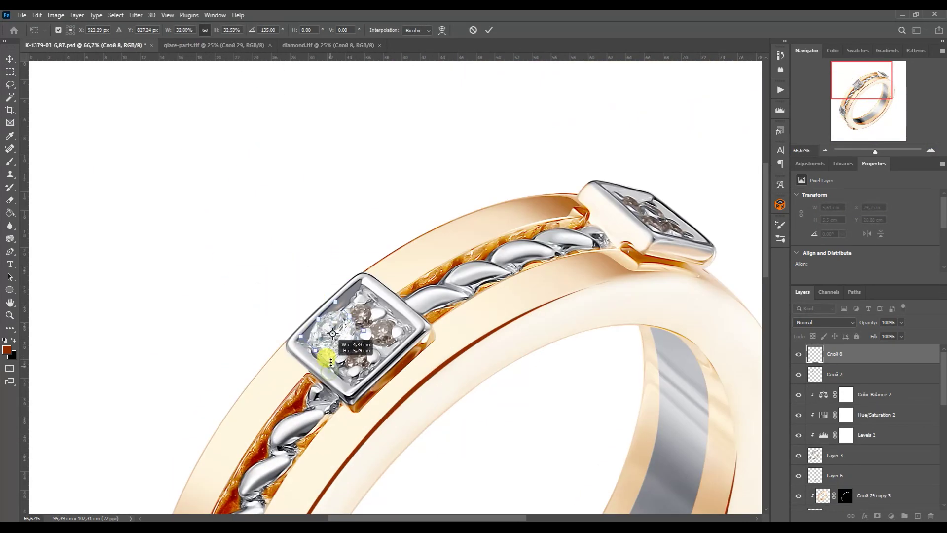
# Fit diamond copies over all four stones of the middle plate and clip them to the Слой 2 layer
pyautogui.click(929, 151)
pyautogui.click(929, 151)
pyautogui.moveTo(433, 352); pyautogui.dragTo(477, 434)
pyautogui.press('Return')
pyautogui.keyDown('alt'); pyautogui.click(814, 364); pyautogui.keyUp('alt')
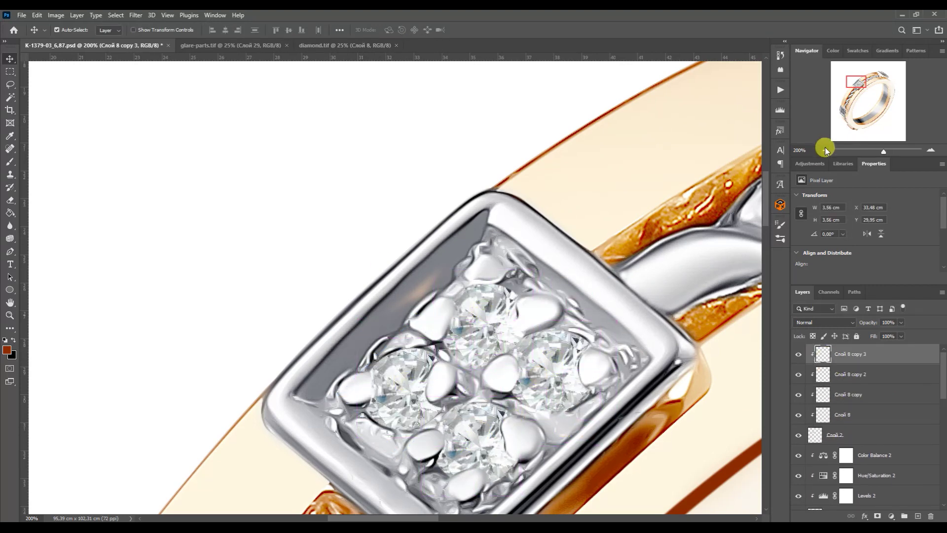
# Copy a diamond to the lower-left plate and transform it to match the stone there
pyautogui.click(824, 150)
pyautogui.moveTo(376, 95); pyautogui.dragTo(170, 456)
pyautogui.click(838, 111)
pyautogui.hotkey('ctrl', 't')
pyautogui.moveTo(531, 352); pyautogui.dragTo(545, 295)
pyautogui.moveTo(501, 326); pyautogui.dragTo(434, 226)
pyautogui.moveTo(421, 284); pyautogui.dragTo(450, 175)
pyautogui.press('Return')
# Place further diamond copies over the remaining plate stones, transforming them to match the perspective
pyautogui.moveTo(484, 148); pyautogui.dragTo(437, 134)
pyautogui.moveTo(494, 380); pyautogui.dragTo(521, 268)
pyautogui.scroll(-5, 521, 268)
pyautogui.scroll(2, 334, 332)
pyautogui.click(334, 332)
pyautogui.scroll(3, 623, 328)
pyautogui.hotkey('ctrl', 't')
pyautogui.moveTo(602, 345); pyautogui.dragTo(447, 325)
pyautogui.press('Return')
# Clip a duplicate of Layer 3 to it and smooth the silver rope strands on that copy with the Mixer Brush
pyautogui.hotkey('ctrl', '-')
pyautogui.hotkey('ctrl', '-')
pyautogui.hotkey('ctrl', '-')
pyautogui.hotkey('ctrl', '-')
pyautogui.moveTo(835, 110); pyautogui.dragTo(838, 96)
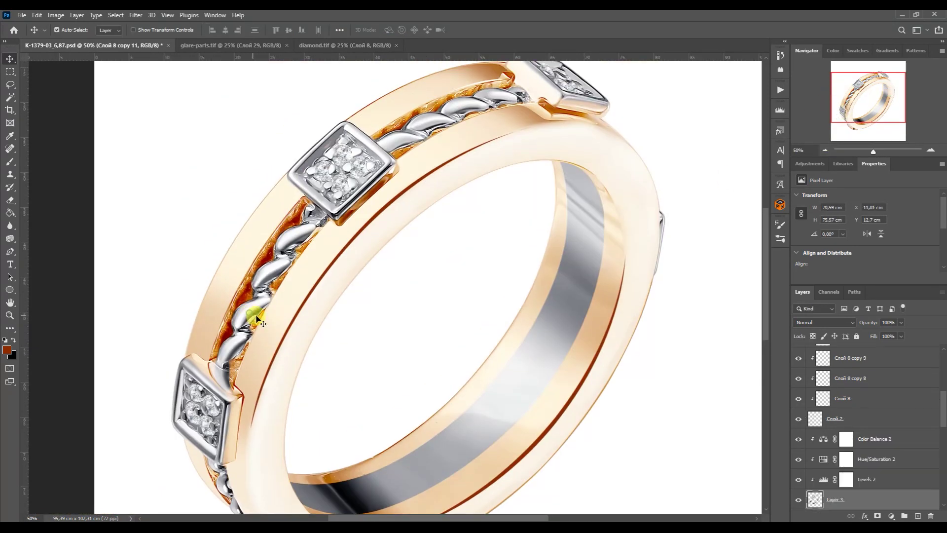
pyautogui.rightClick(9, 161)
pyautogui.click(55, 198)
pyautogui.hotkey('ctrl', 'j')
pyautogui.click(931, 149)
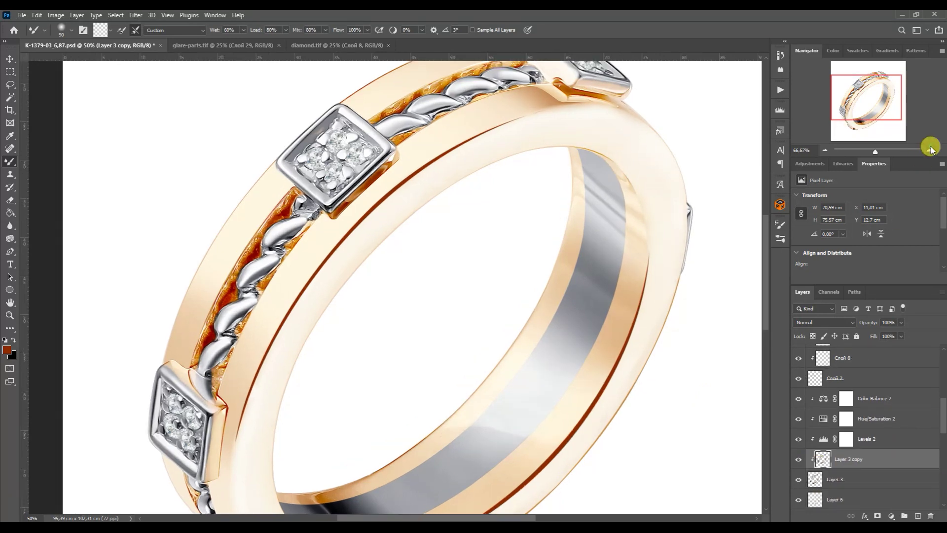
pyautogui.scroll(2, 471, 200)
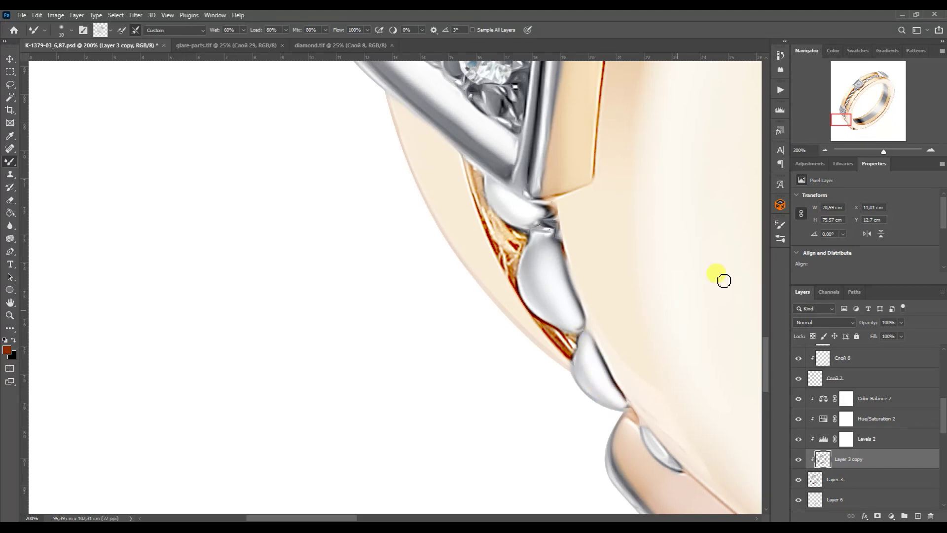
pyautogui.hotkey('ctrl', '0')
# Group the ring layers and merge a copy of the group into a single layer above it
pyautogui.scroll(5, 933, 397)
pyautogui.click(848, 355)
pyautogui.scroll(-3, 940, 375)
pyautogui.keyDown('shift'); pyautogui.click(862, 437); pyautogui.keyUp('shift')
pyautogui.hotkey('ctrl', 'e')
pyautogui.hotkey('alt', 'F9')
pyautogui.hotkey('alt', 'F9')
pyautogui.click(838, 406)
# Add vertical and horizontal guides through the canvas centre and centre the merged ring on them
pyautogui.hotkey('ctrl', '-')
pyautogui.press('v')
pyautogui.moveTo(24, 94); pyautogui.dragTo(503, 155)
pyautogui.moveTo(503, 57); pyautogui.dragTo(584, 316)
pyautogui.click(567, 323)
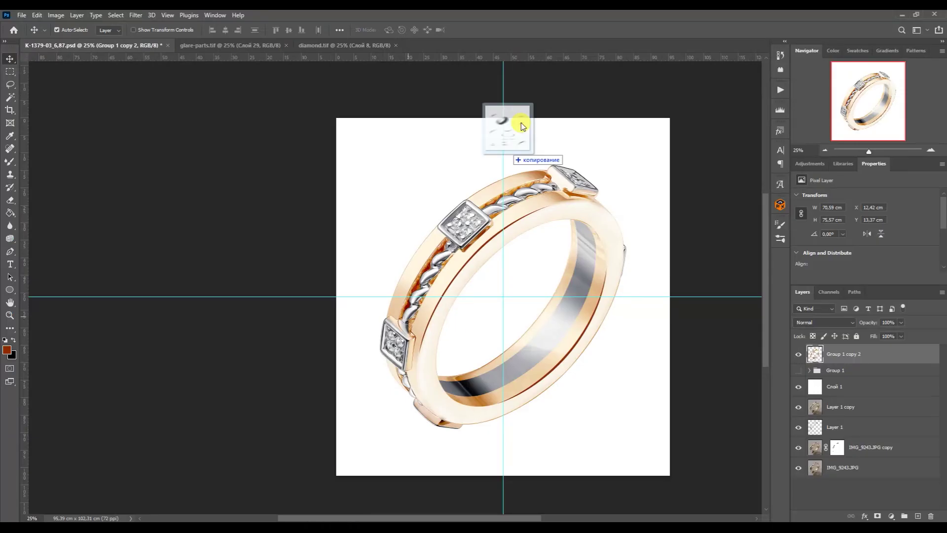
# Place a shadow from shadow.tif beneath the ring, scale it to about 120%, and group the ring, shadow and white background
pyautogui.moveTo(508, 183); pyautogui.dragTo(571, 398)
pyautogui.hotkey('ctrl', 't')
pyautogui.moveTo(633, 454); pyautogui.dragTo(656, 475)
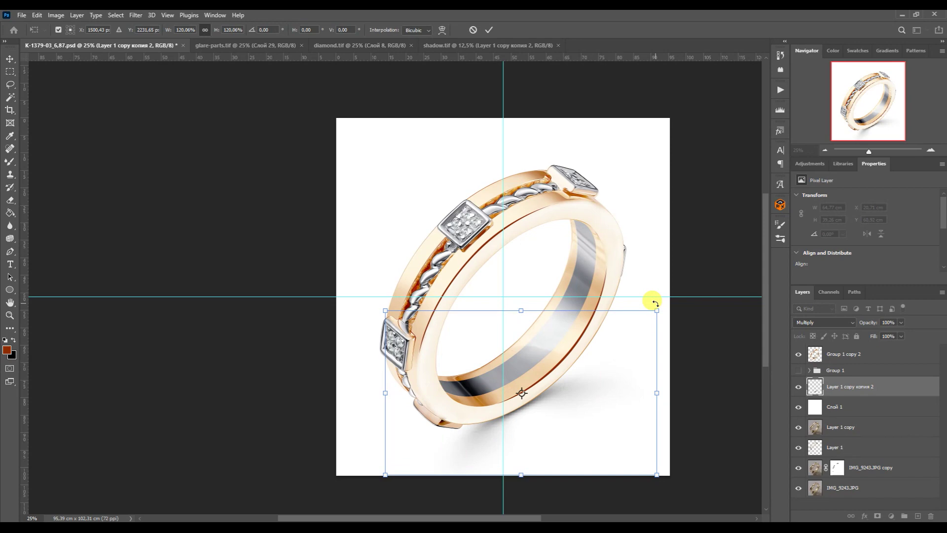
pyautogui.press('Return')
pyautogui.keyDown('shift'); pyautogui.click(799, 397); pyautogui.keyUp('shift')
pyautogui.hotkey('ctrl', 'g')
# Compare the retouched ring with the original photo by toggling the visibility of Group 2
pyautogui.click(798, 350)
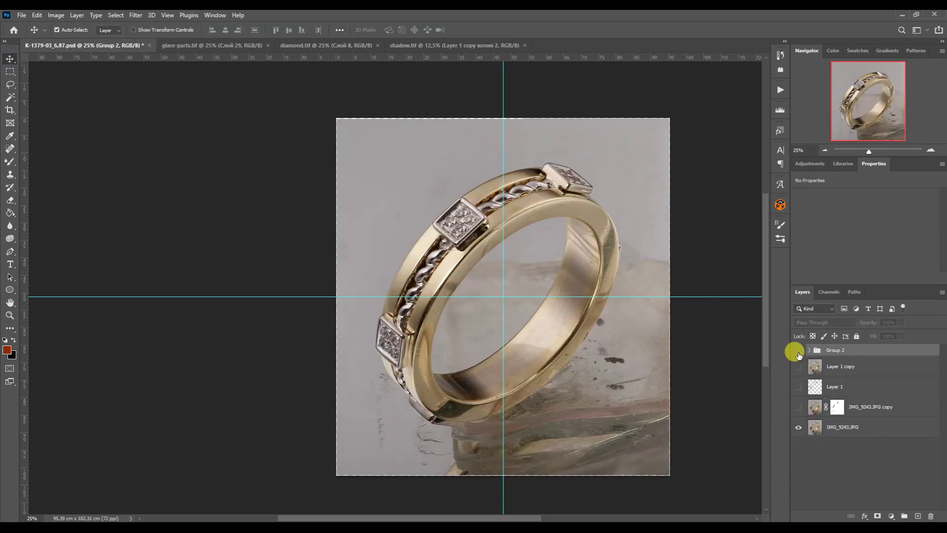
pyautogui.click(798, 350)
pyautogui.click(798, 350)
pyautogui.click(930, 150)
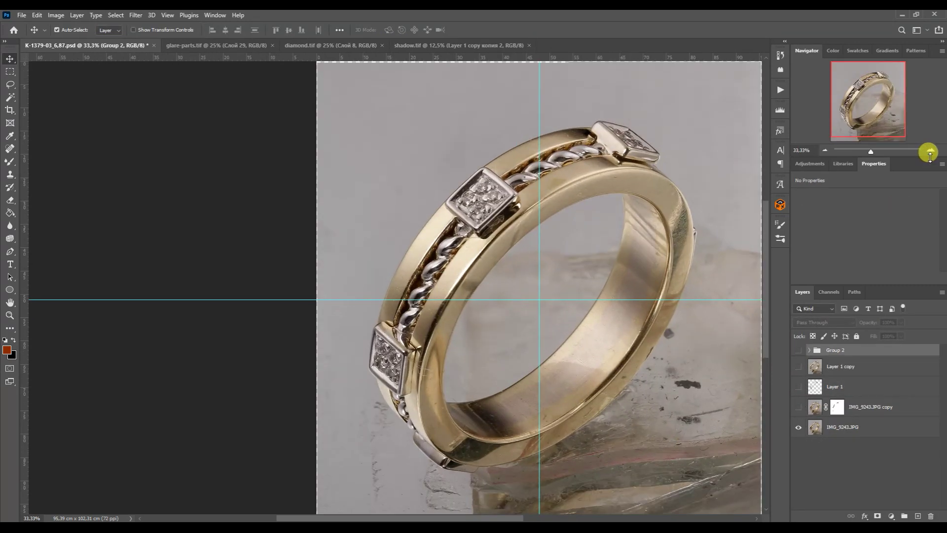
pyautogui.click(798, 350)
pyautogui.click(798, 351)
pyautogui.click(798, 350)
pyautogui.click(798, 350)
pyautogui.click(798, 350)
# Hide Group 1 copy 2 and merge copies of the gold layers inside Group 1 into a new layer above Layer 6
pyautogui.click(809, 350)
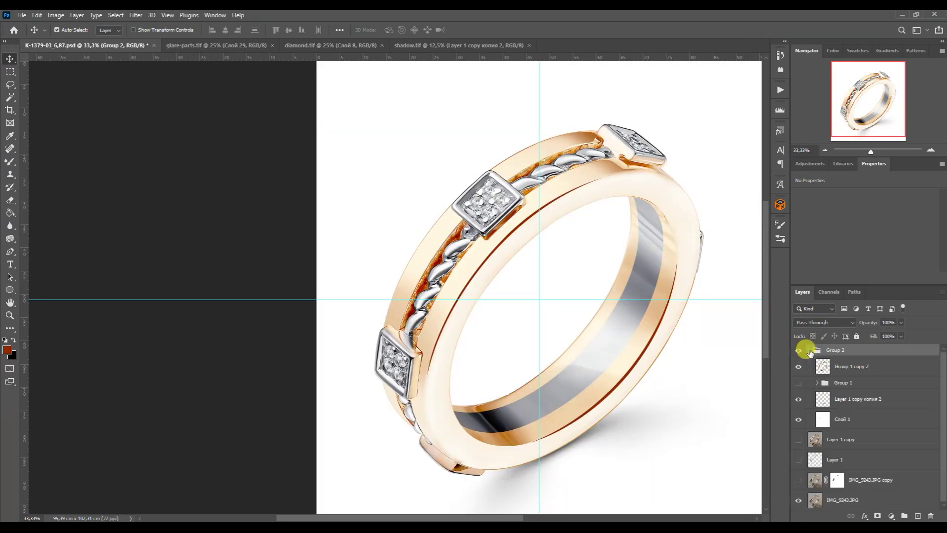
pyautogui.click(798, 366)
pyautogui.click(817, 383)
pyautogui.scroll(-5, 943, 391)
pyautogui.click(832, 397)
pyautogui.moveTo(942, 430); pyautogui.dragTo(943, 449)
pyautogui.keyDown('shift'); pyautogui.click(829, 460); pyautogui.keyUp('shift')
pyautogui.hotkey('ctrl', 'j')
pyautogui.hotkey('ctrl', 'e')
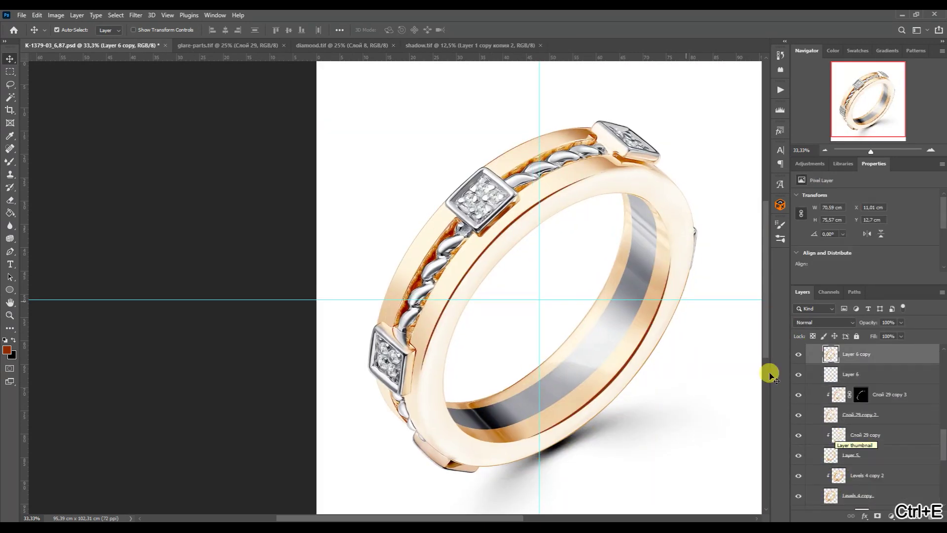
# Clip a Color Balance adjustment to Layer 6 copy, shifting its midtones to green +31 and toward yellow and cyan
pyautogui.click(809, 164)
pyautogui.click(812, 201)
pyautogui.keyDown('alt'); pyautogui.click(827, 456); pyautogui.keyUp('alt')
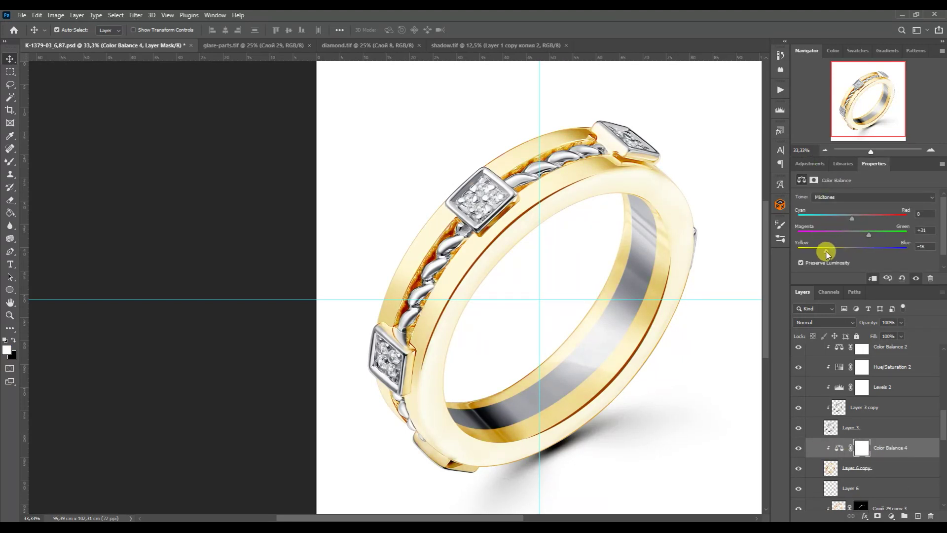
pyautogui.moveTo(846, 217); pyautogui.dragTo(839, 216)
# Merge a duplicate of Group 1 into one layer, hide the group, and clip a copy to the merged layer
pyautogui.moveTo(941, 428); pyautogui.dragTo(942, 367)
pyautogui.click(816, 383)
pyautogui.click(850, 383)
pyautogui.hotkey('ctrl', 'j')
pyautogui.hotkey('ctrl', 'e')
pyautogui.click(798, 404)
pyautogui.hotkey('ctrl', 'j')
pyautogui.keyDown('alt'); pyautogui.click(828, 397); pyautogui.keyUp('alt')
# Run the Add Sharpness action on the clipped copy, merge it down, and centre the yellow-gold ring on the guides
pyautogui.click(780, 90)
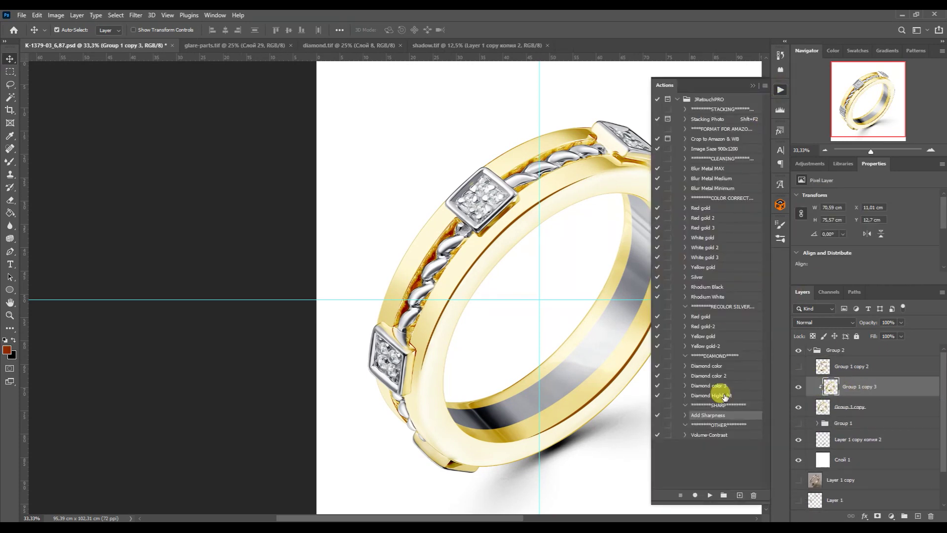
pyautogui.click(779, 86)
pyautogui.hotkey('ctrl', 'e')
pyautogui.hotkey('ctrl', 't')
pyautogui.press('Return')
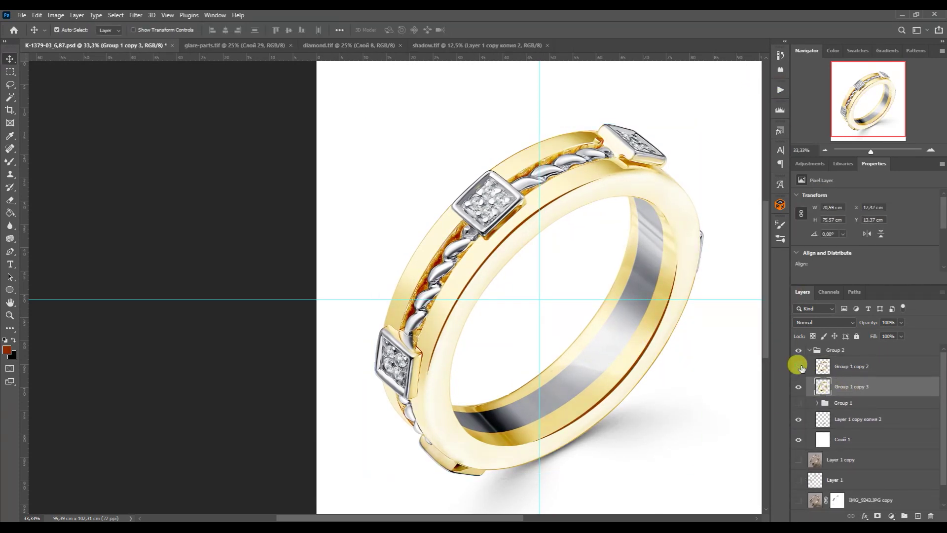
# Collapse Group 2 and hide it to compare the yellow-gold ring with the original photo
pyautogui.hotkey('ctrl', '-')
pyautogui.hotkey('ctrl', '-')
pyautogui.click(809, 350)
pyautogui.hotkey('ctrl', '+')
pyautogui.hotkey('ctrl', '+')
pyautogui.click(798, 349)
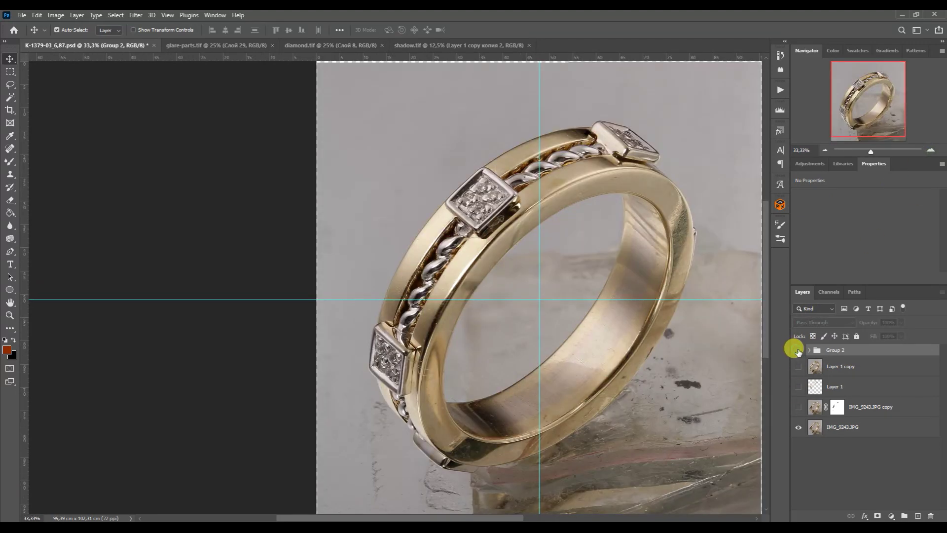
# Toggle Group 2's visibility to compare the retouched ring with the original photo, leaving the group shown and collapsed
pyautogui.click(798, 350)
pyautogui.click(798, 349)
pyautogui.click(798, 350)
pyautogui.click(809, 350)
pyautogui.click(809, 350)
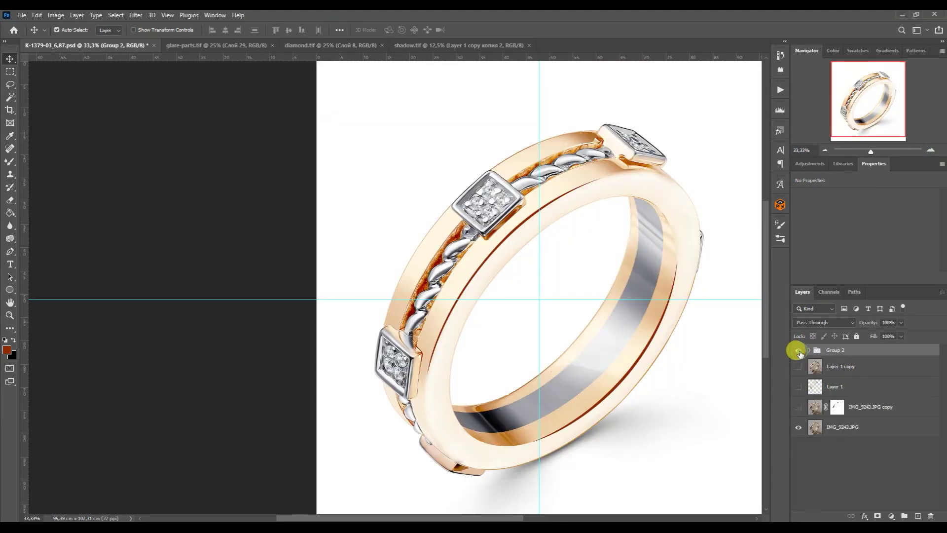